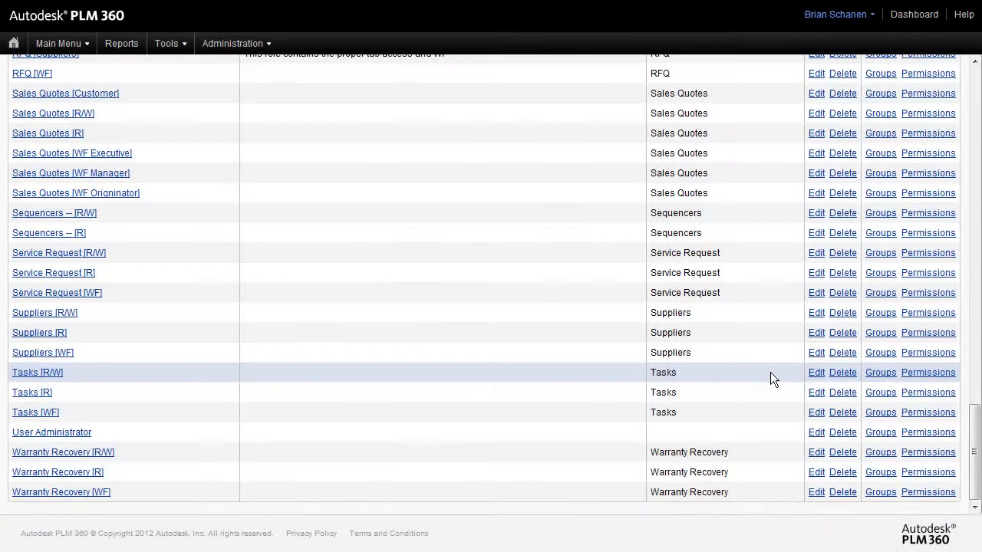
Open the permissions of the Tasks [R/W] role and examine its included permissions against the available ones.
left_click(919, 373)
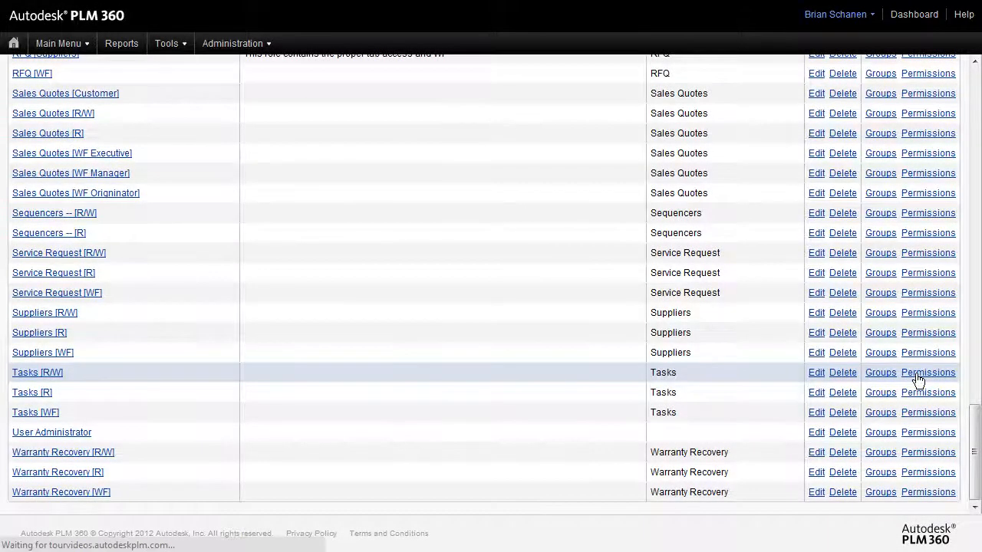
mouse_move(965, 325)
left_mouse_down()
mouse_move(968, 389)
mouse_move(960, 395)
mouse_move(959, 310)
left_mouse_up()
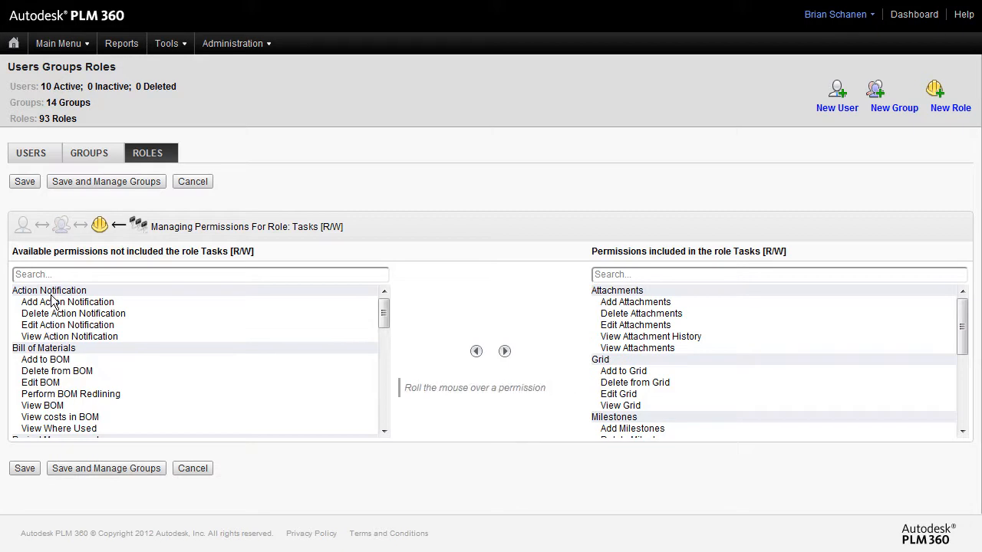
left_click_drag(50, 306, 66, 373)
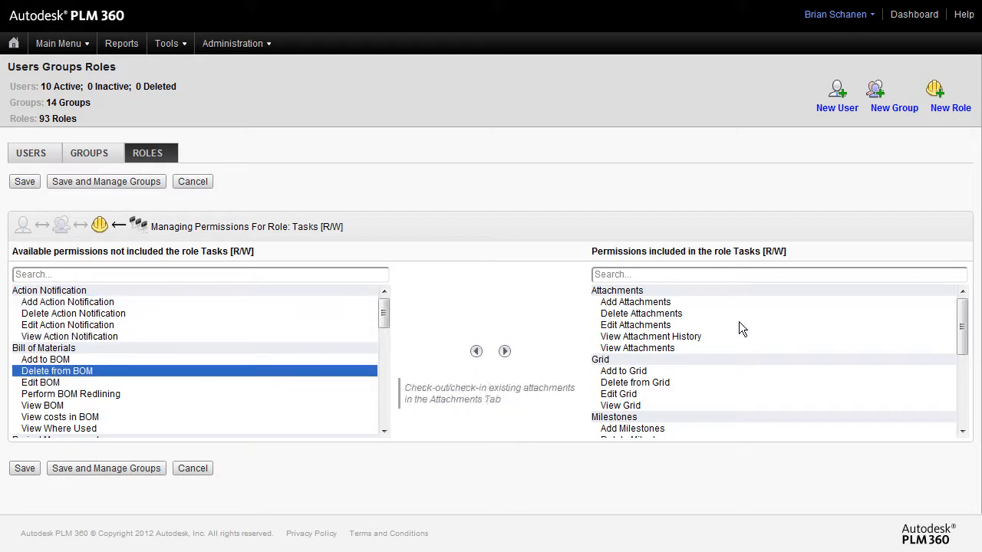
left_click_drag(959, 307, 962, 332)
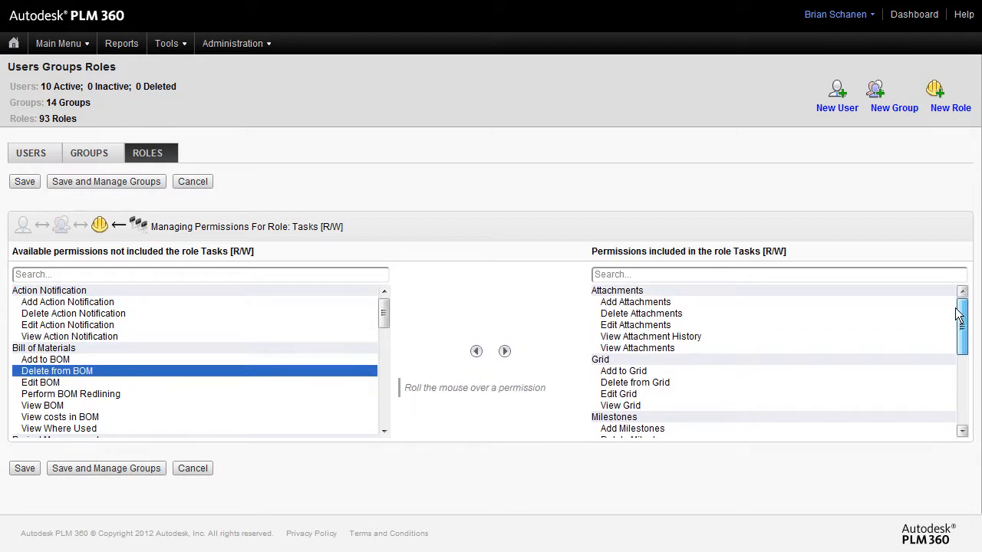
left_click(628, 307)
left_click(616, 372)
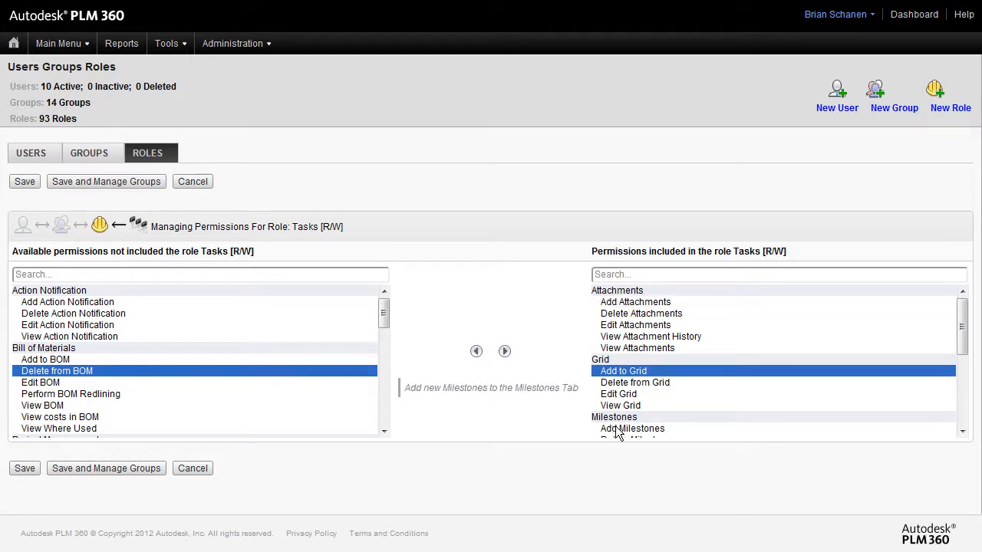
left_click(35, 360)
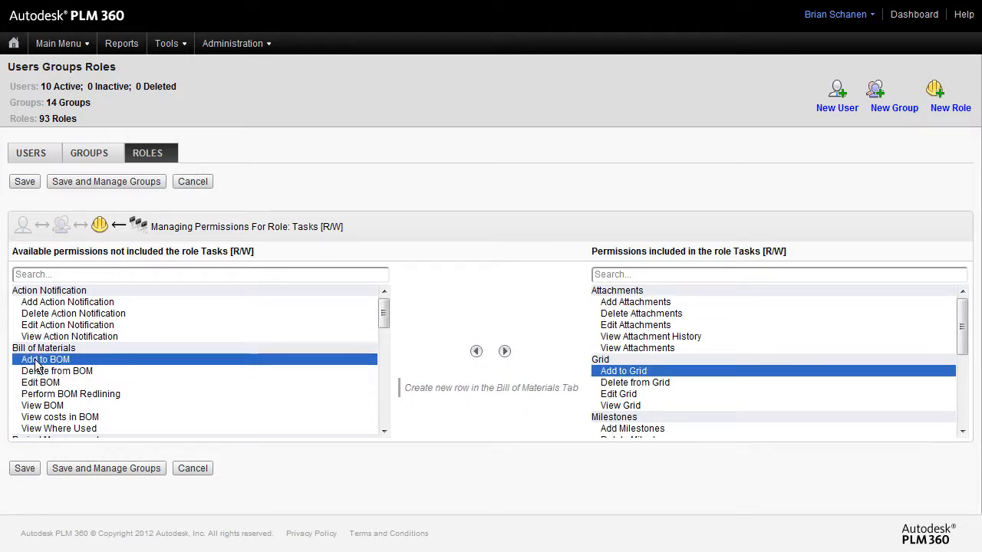
left_click(32, 397)
scroll(37, 413, "down", 3)
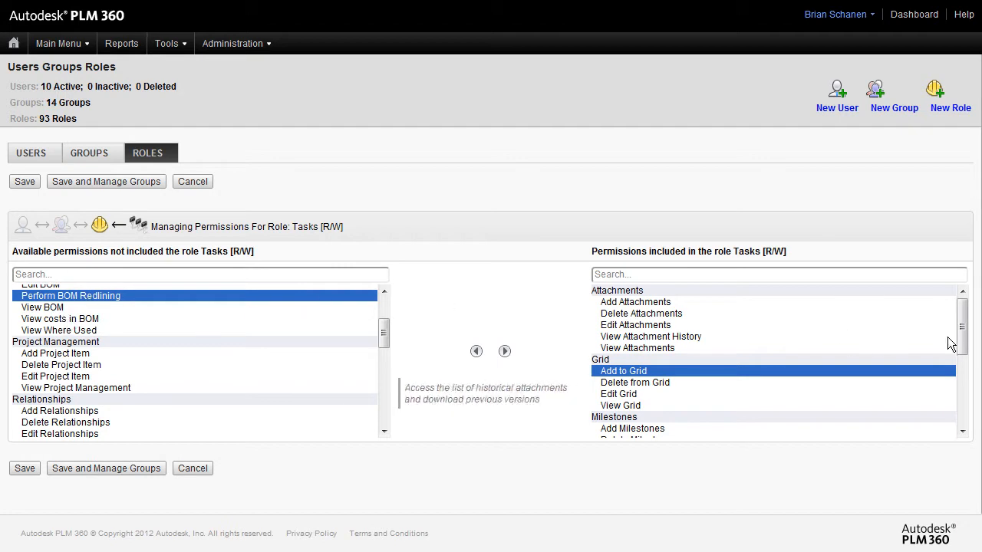
left_click(651, 303)
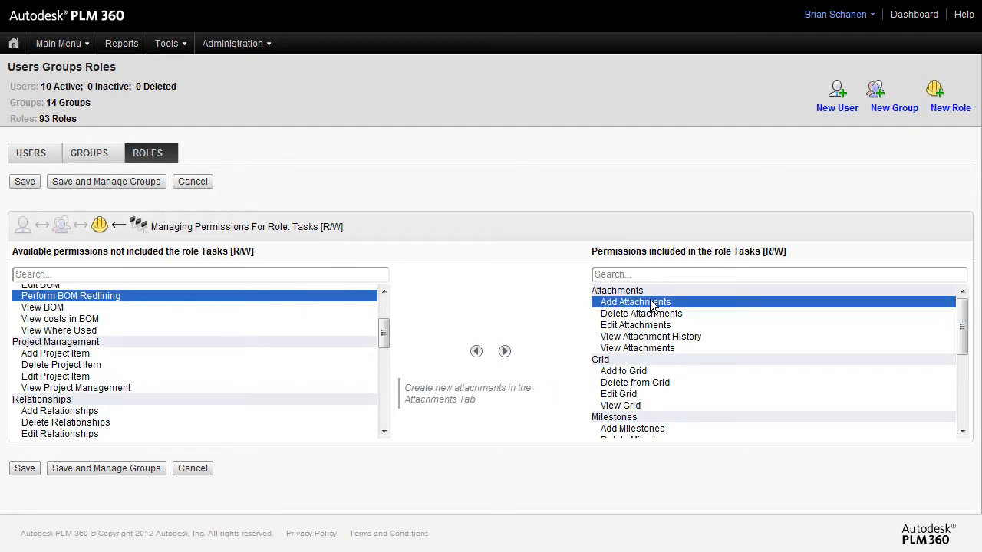
left_click(626, 372)
scroll(623, 346, "down", 3)
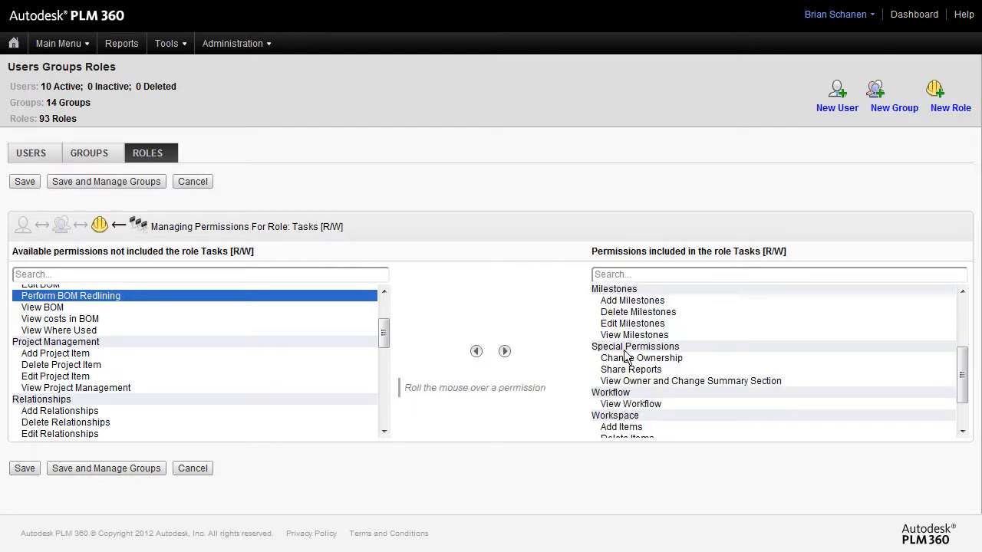
left_click(628, 301)
scroll(634, 368, "down", 2)
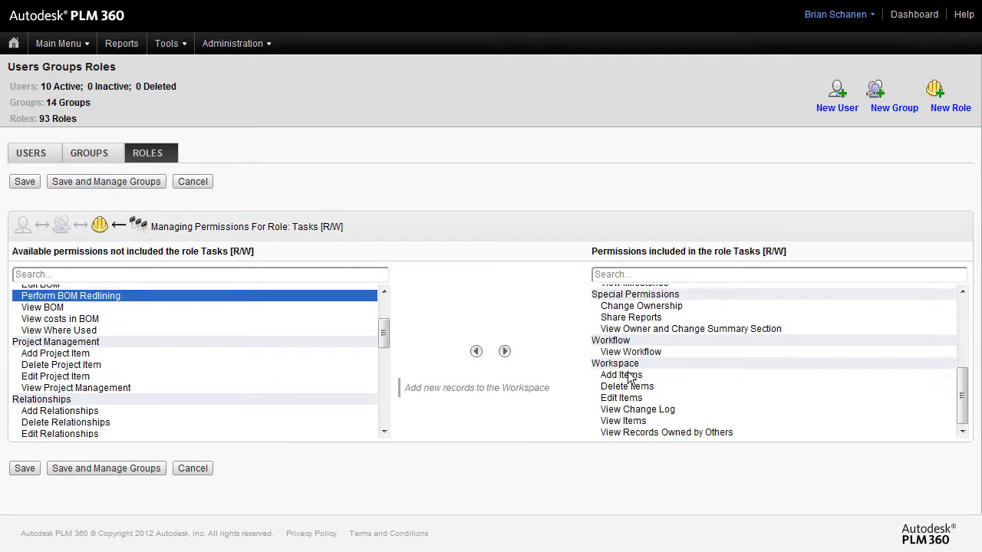
left_click(628, 374)
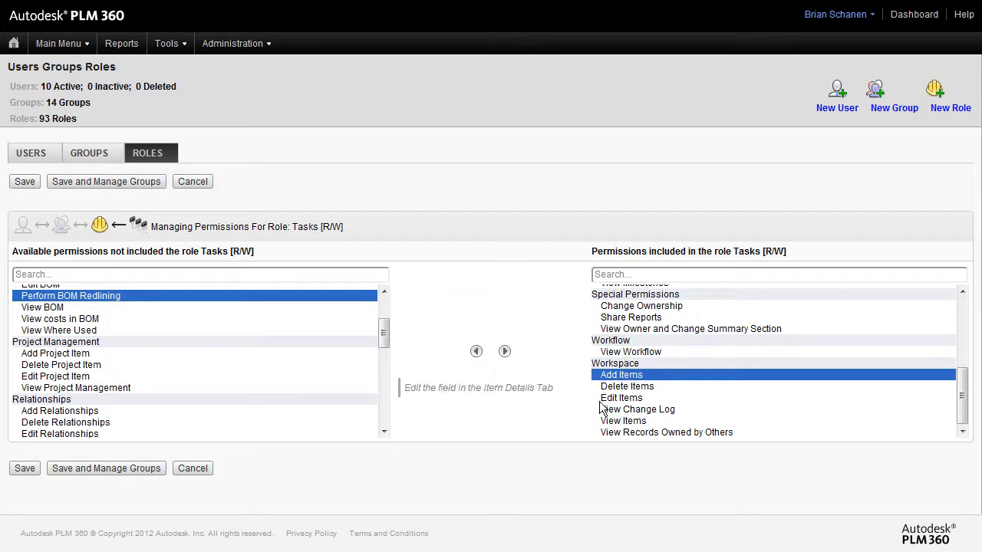
Create a new role named "Activities [R/W]" for the Activities workspace and proceed to adding its permissions.
left_click(155, 160)
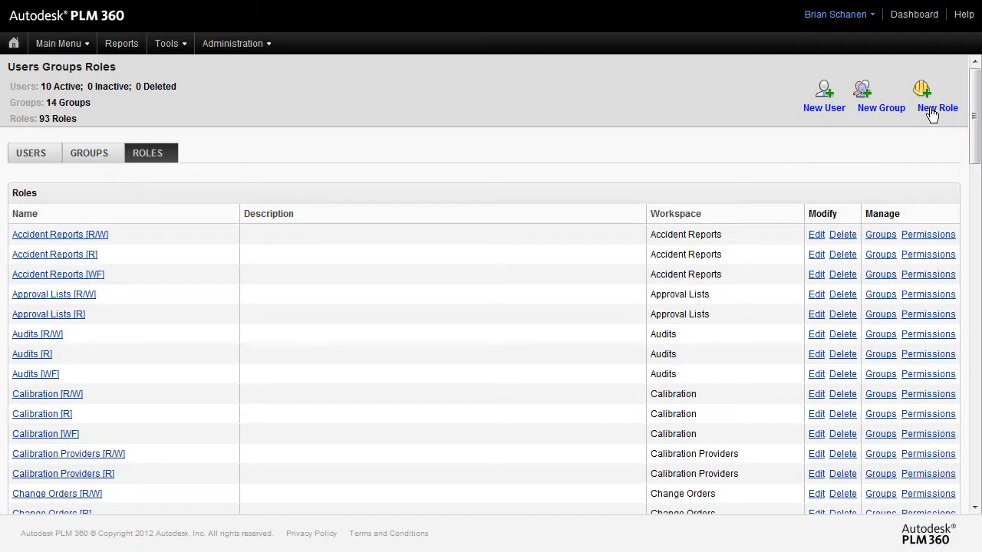
left_click(930, 111)
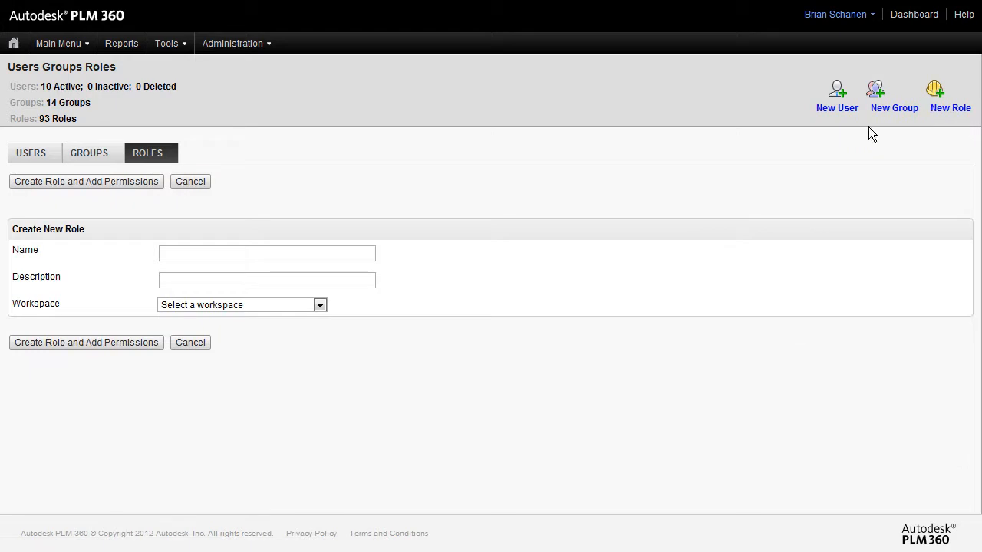
left_click(320, 306)
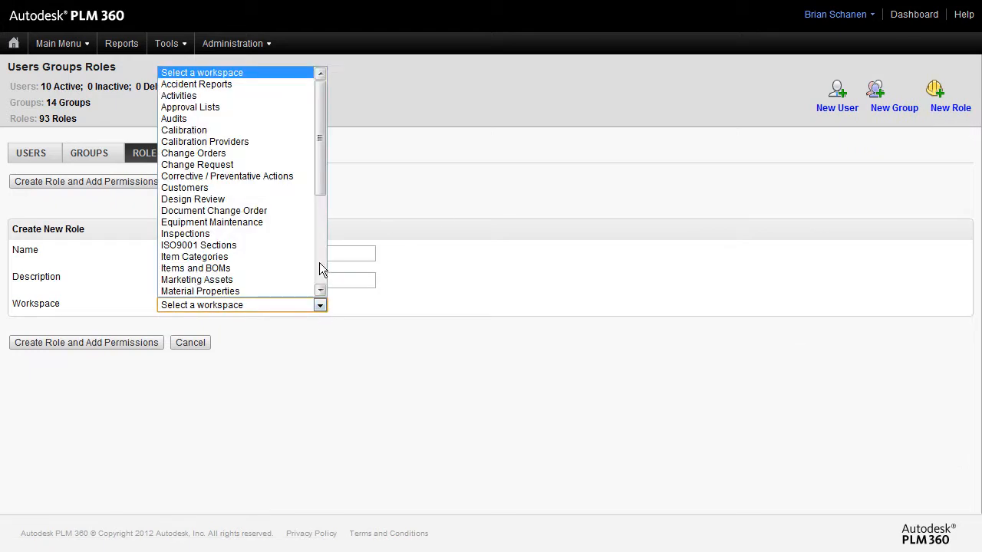
left_click(207, 97)
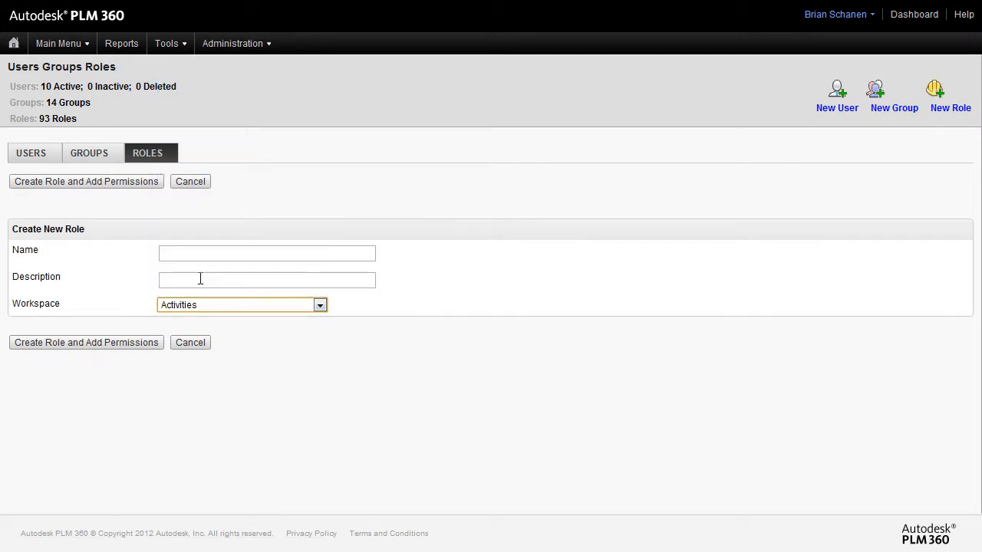
left_click(190, 254)
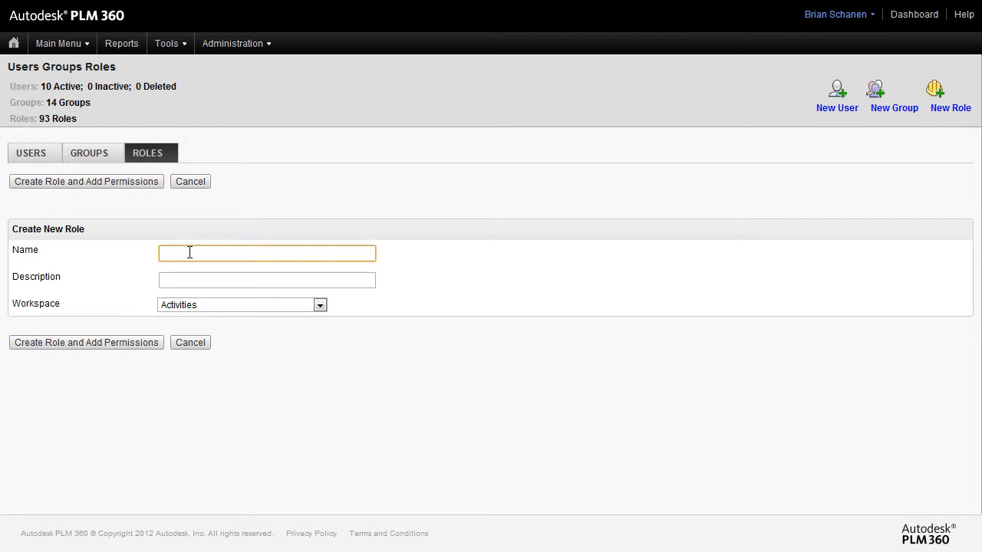
type("Activities [R/W]")
mouse_move(238, 252)
left_mouse_down()
mouse_move(164, 254)
mouse_move(246, 250)
left_mouse_up()
left_click(444, 381)
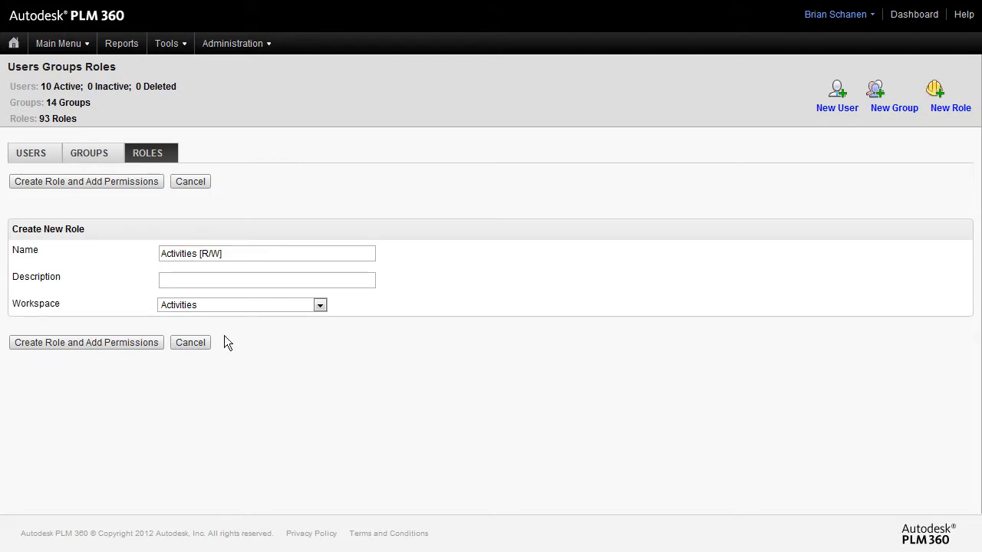
left_click(102, 348)
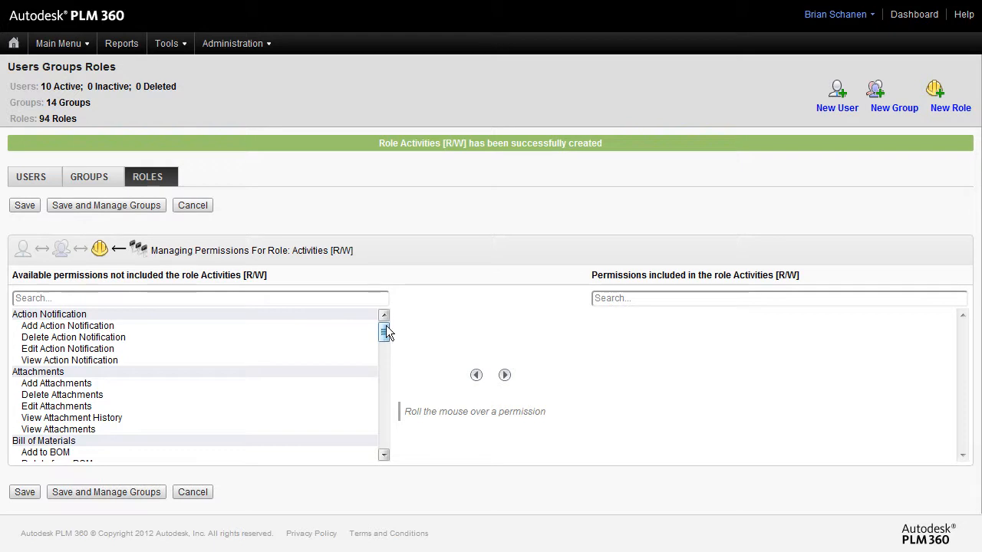
Add all five Attachments permissions, from Add Attachments through View Attachments, to the Activities [R/W] role.
mouse_move(386, 331)
left_mouse_down()
mouse_move(390, 345)
mouse_move(387, 331)
left_mouse_up()
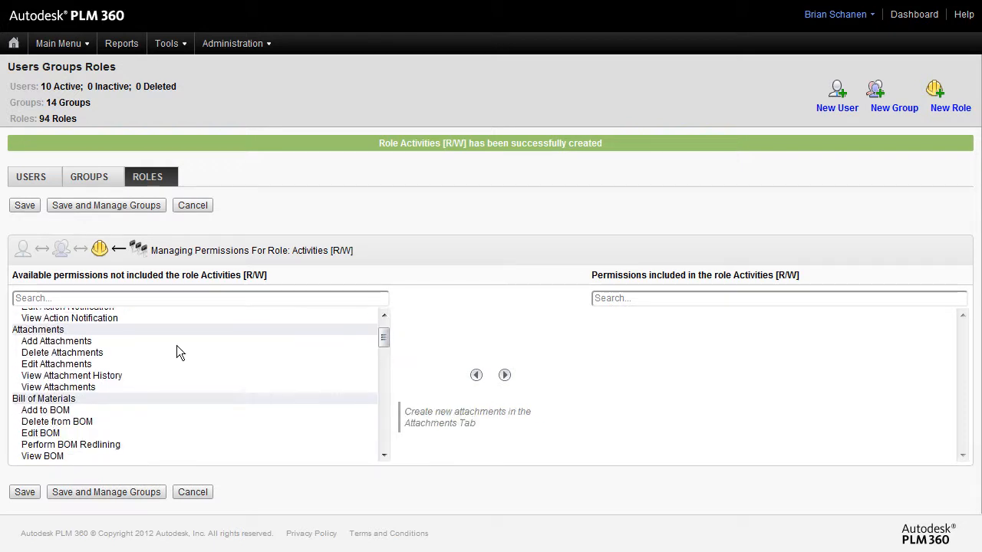
left_click(53, 343)
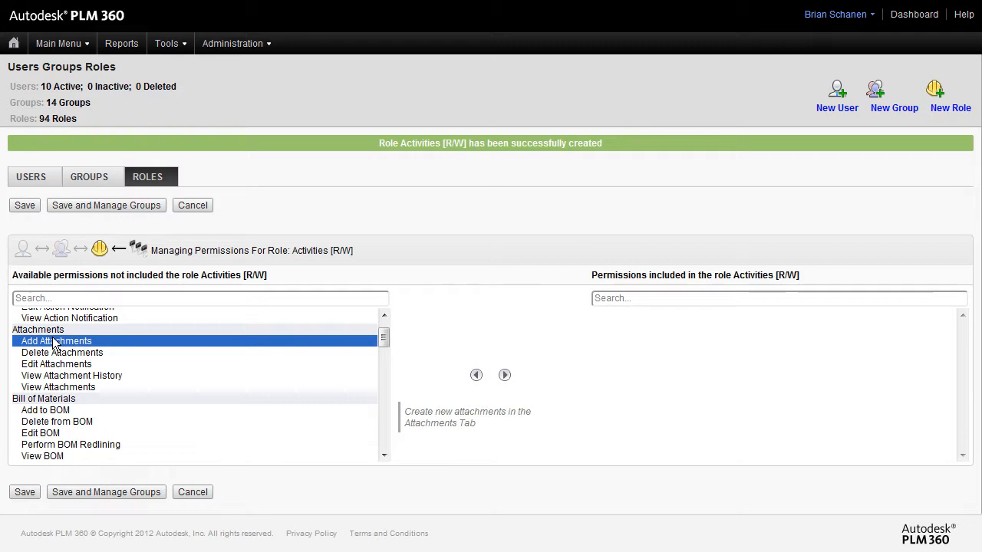
left_click(59, 389, "shift")
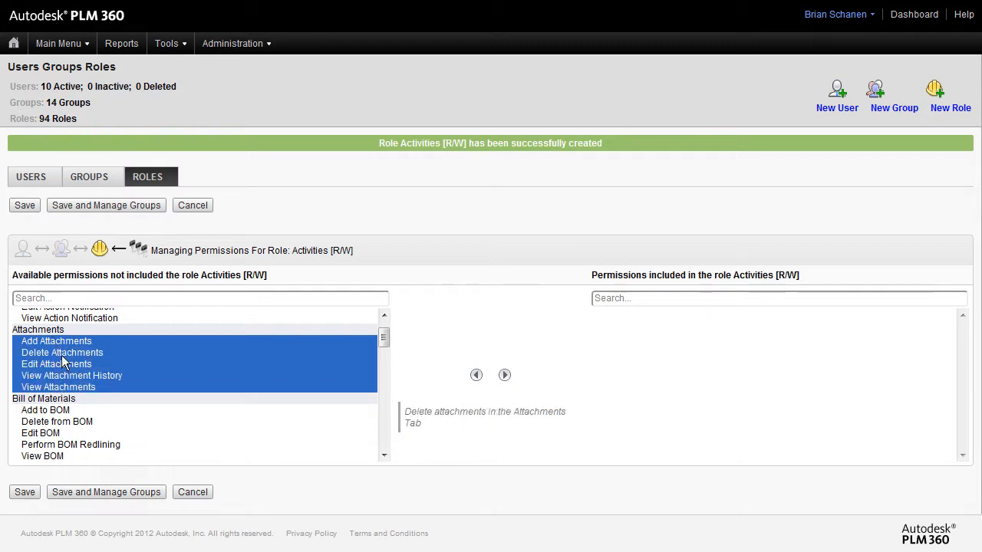
left_click(505, 376)
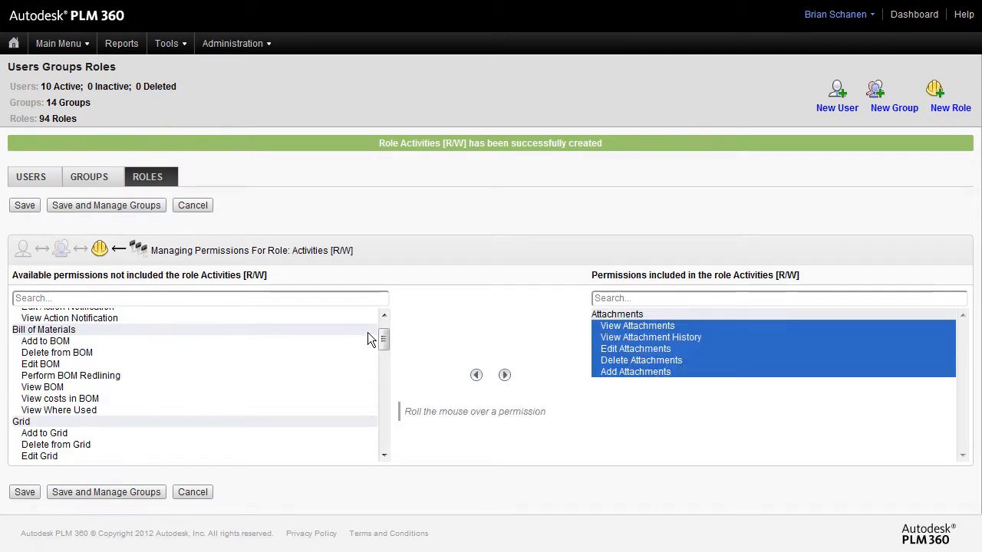
Add the Grid permissions Add to Grid, Delete from Grid, Edit Grid and View Grid to the role.
scroll(382, 338, "down", 3)
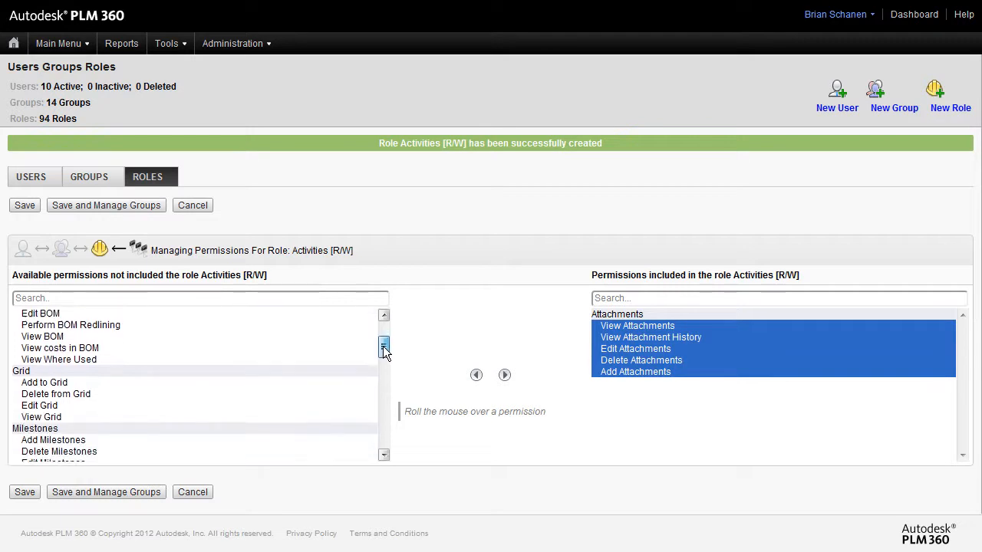
left_click(46, 370)
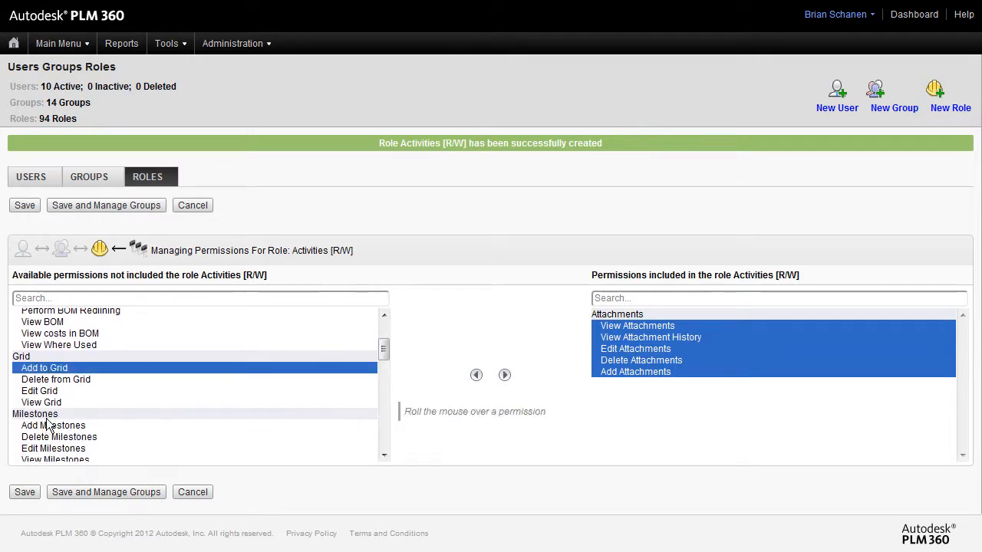
left_click(64, 403, "shift")
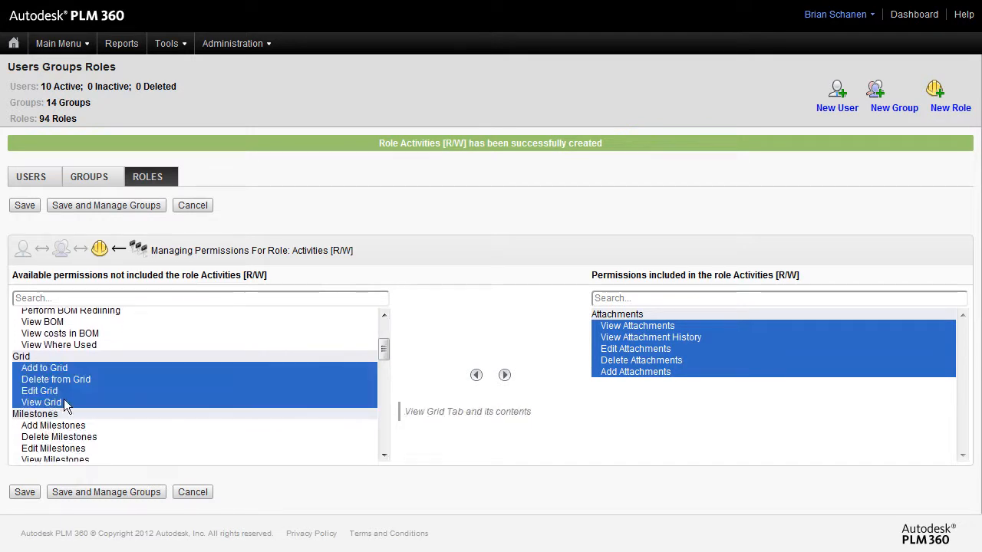
left_click(505, 375)
Add the Milestones permissions for adding, deleting, editing and viewing milestones to the Activities [R/W] role.
left_click_drag(384, 350, 384, 356)
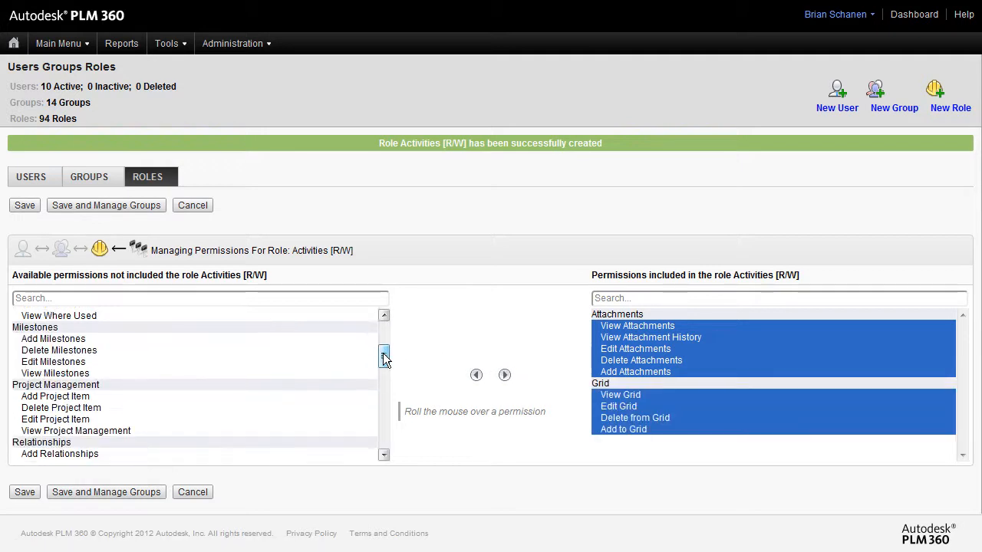
double_click(88, 341)
double_click(73, 342)
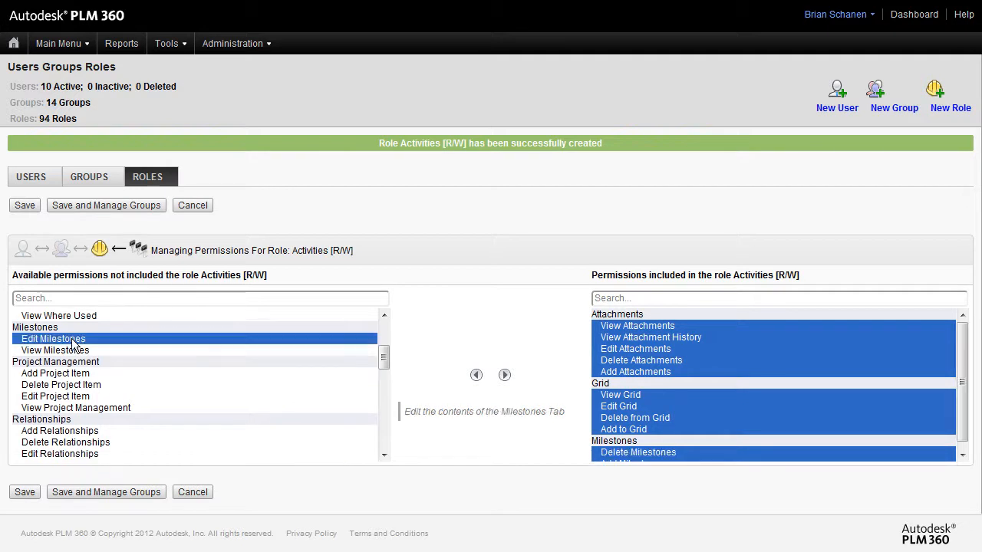
double_click(74, 340)
double_click(73, 339)
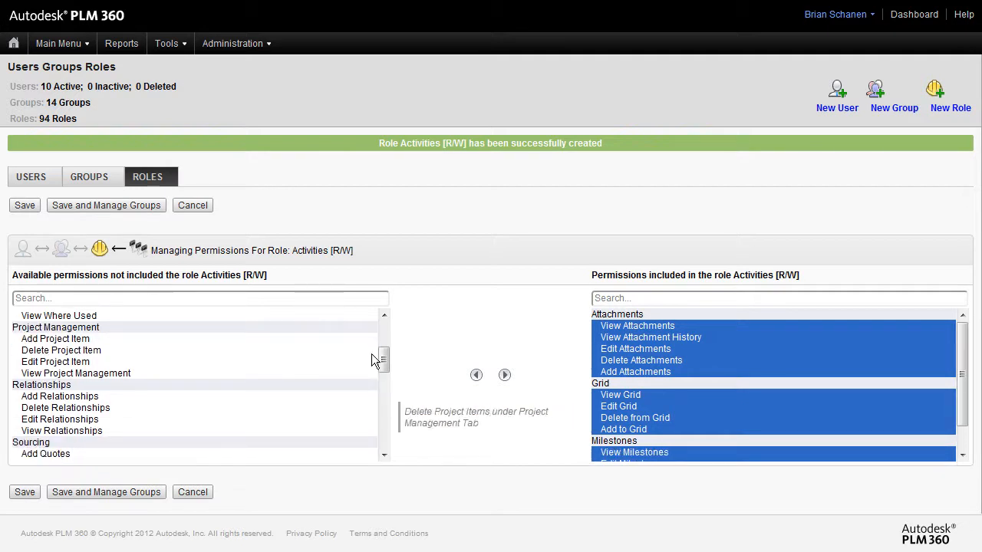
Add the special permissions Change Ownership, Share Reports, and View Owner and Change Summary Section to the role.
left_click_drag(383, 358, 390, 350)
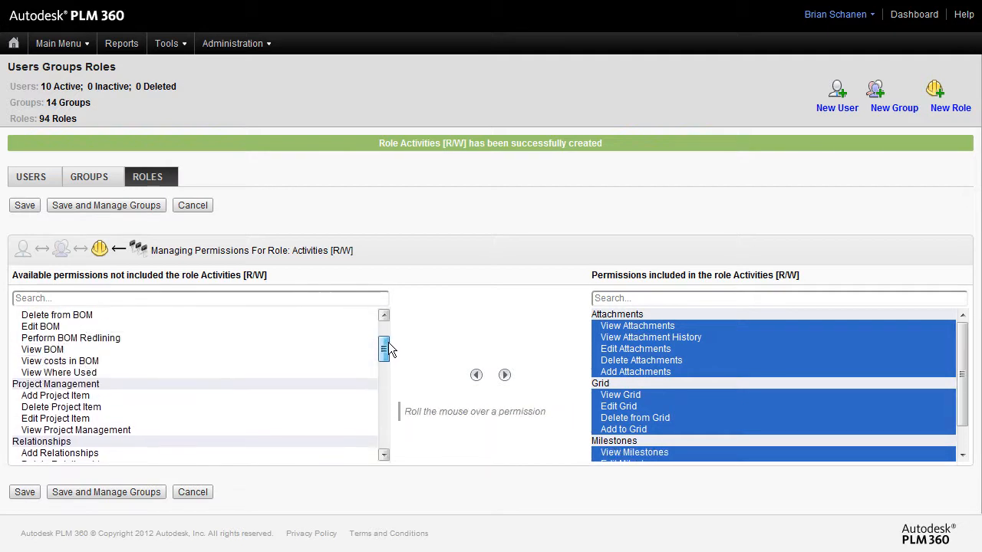
left_click_drag(964, 343, 963, 374)
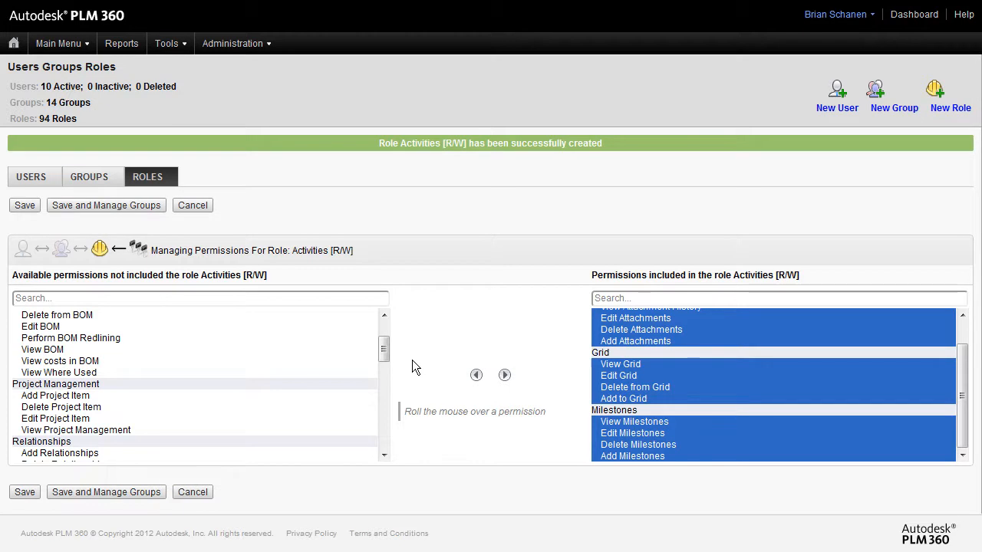
left_click_drag(381, 349, 384, 399)
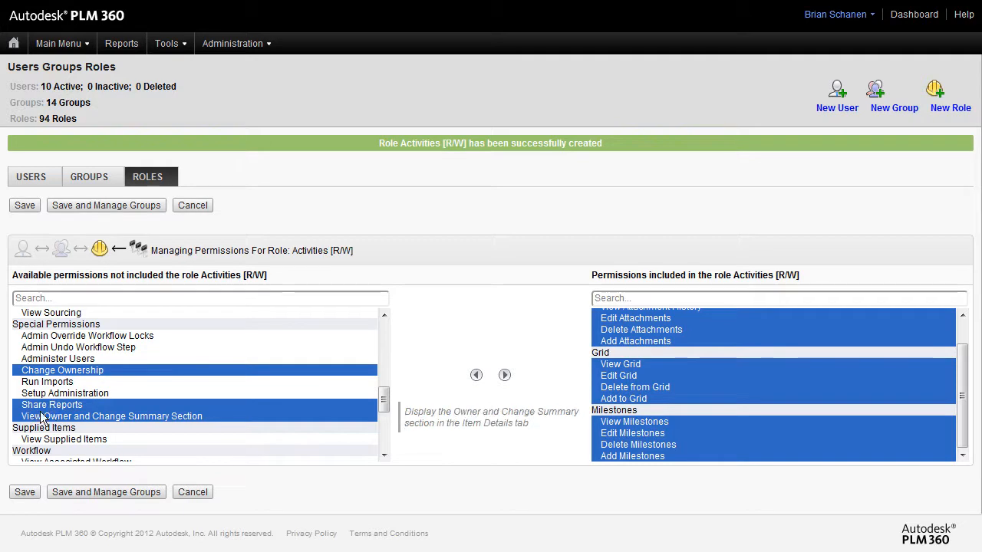
left_click(505, 376)
left_click_drag(968, 384, 963, 437)
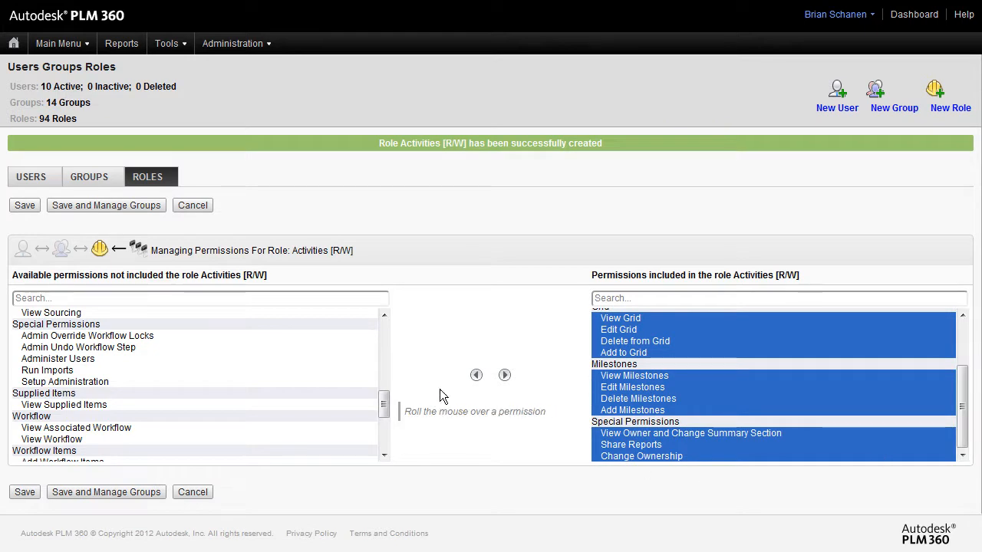
Add the View Workflow permission from the Workflow group to the Activities [R/W] role.
scroll(435, 377, "down", 2)
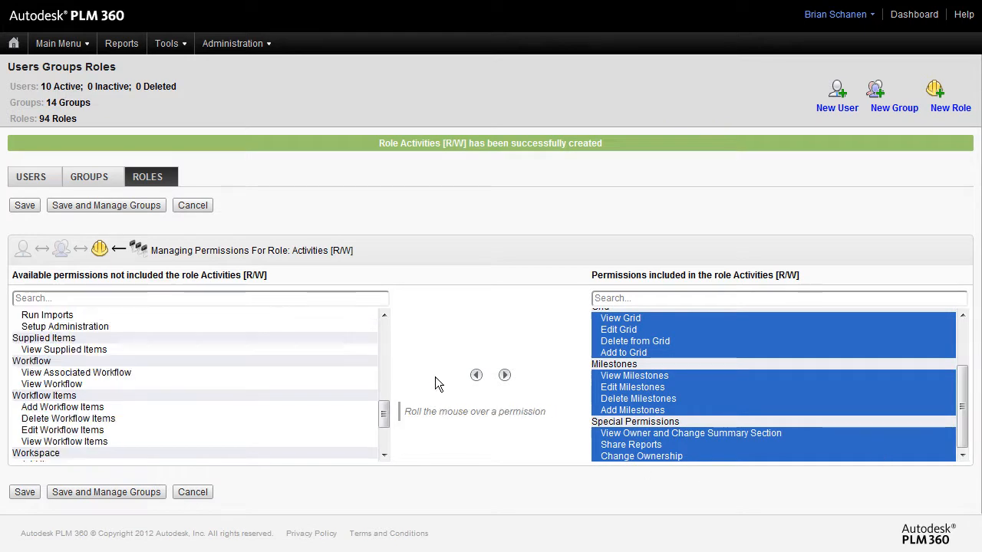
double_click(53, 384)
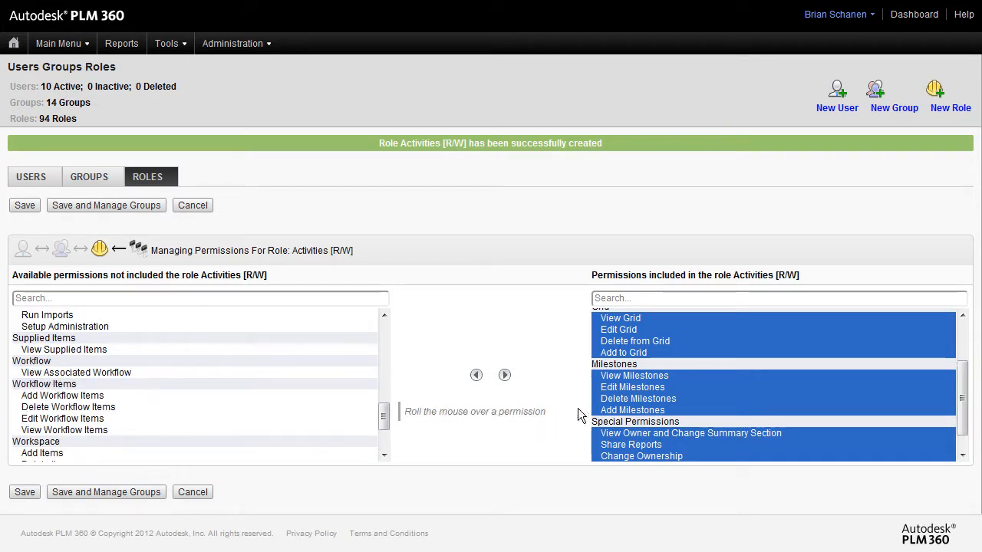
left_click_drag(963, 407, 967, 430)
mouse_move(641, 459)
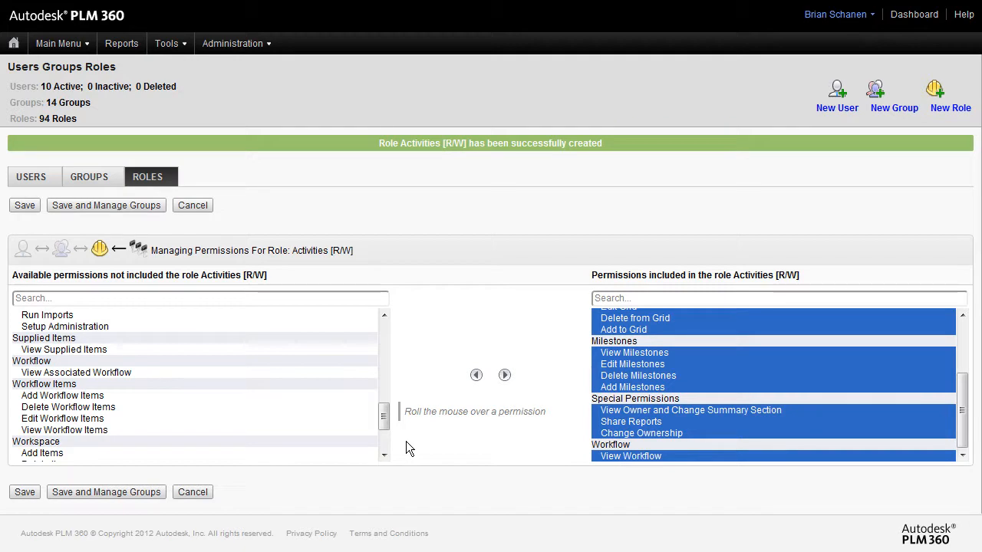
Add the Workspace permissions Add Items, Delete Items, Edit Items and View Items to the Activities [R/W] role.
left_click_drag(383, 422, 386, 445)
mouse_move(52, 371)
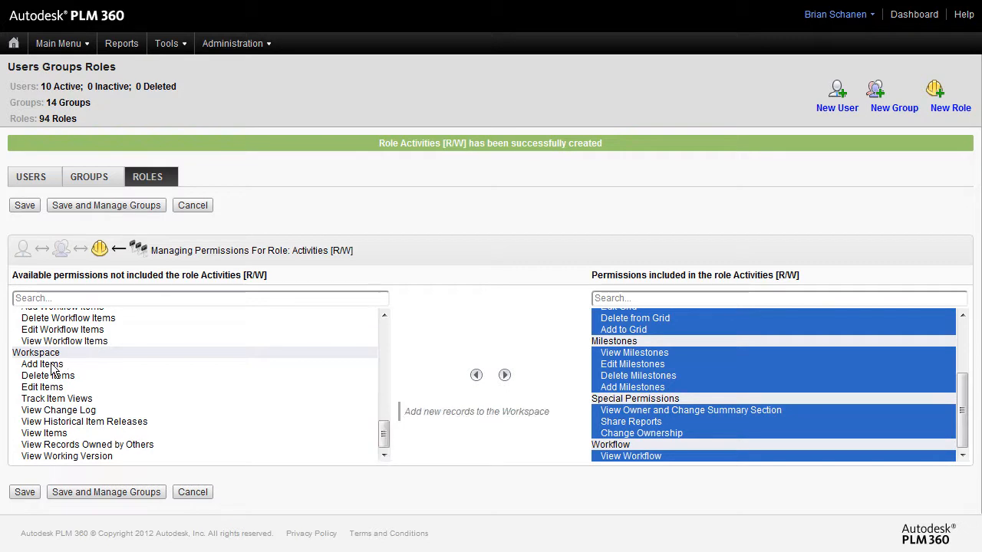
left_click(46, 433)
mouse_move(23, 434)
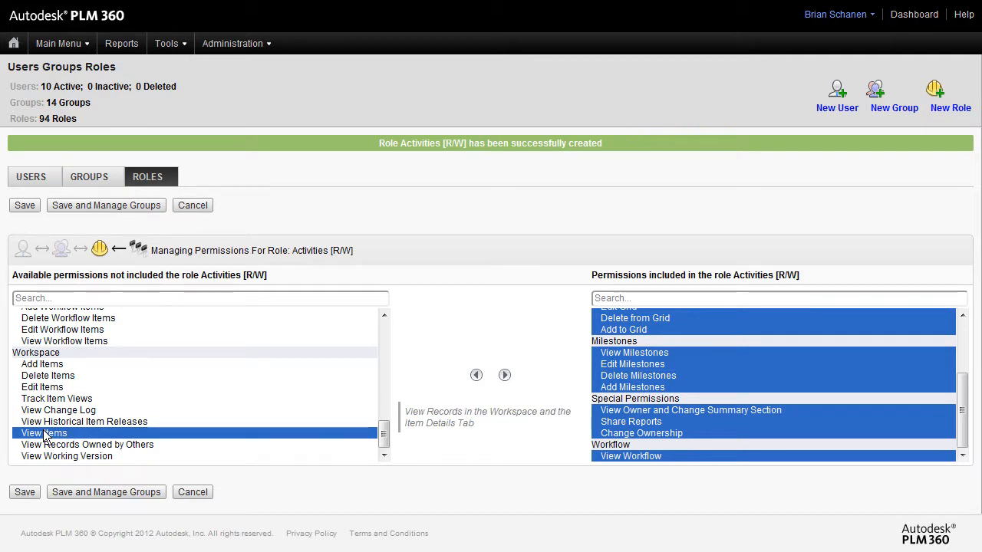
left_click(42, 363, "ctrl")
left_click(46, 375, "ctrl")
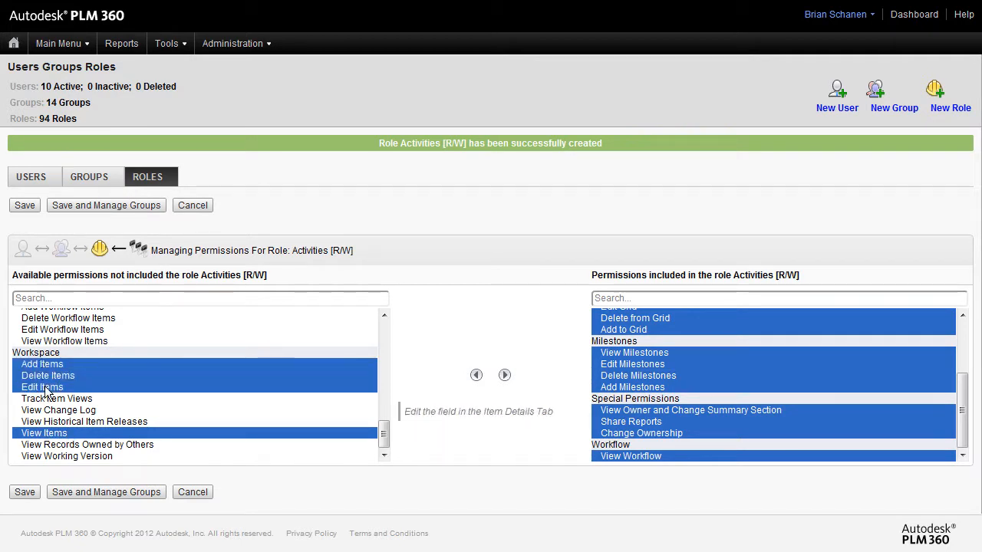
left_click(505, 375)
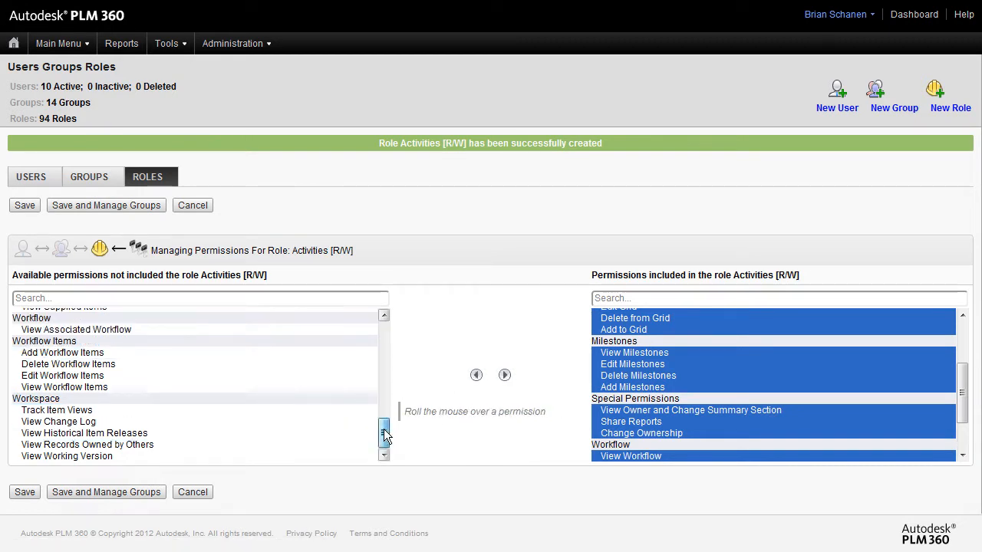
Add the Workspace permissions View Records Owned by Others and View Change Log to the role.
double_click(71, 445)
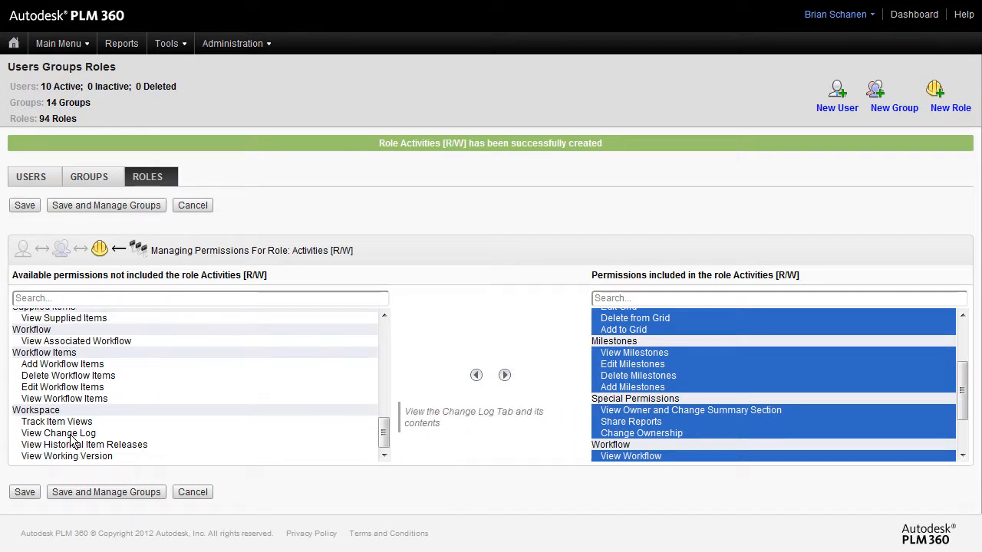
left_click(51, 433)
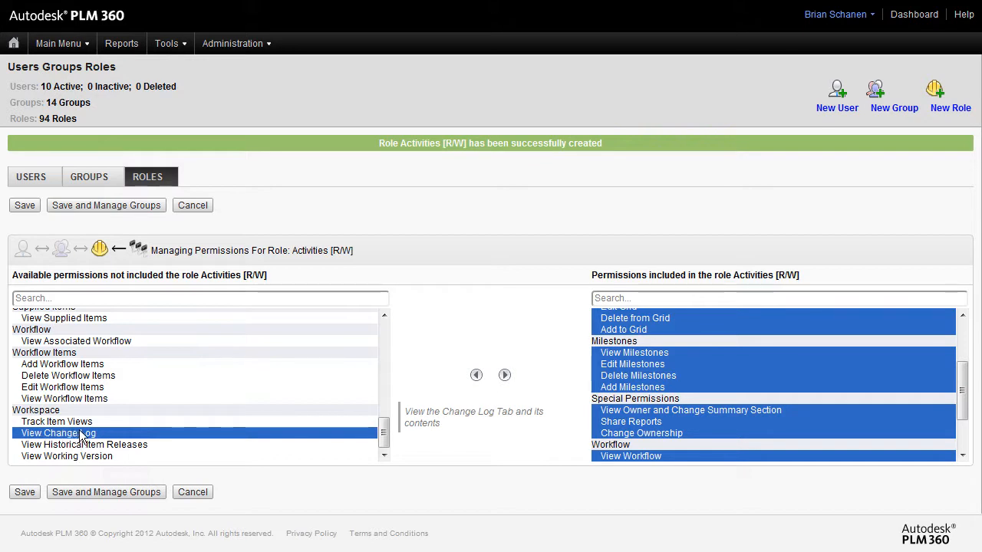
double_click(66, 434)
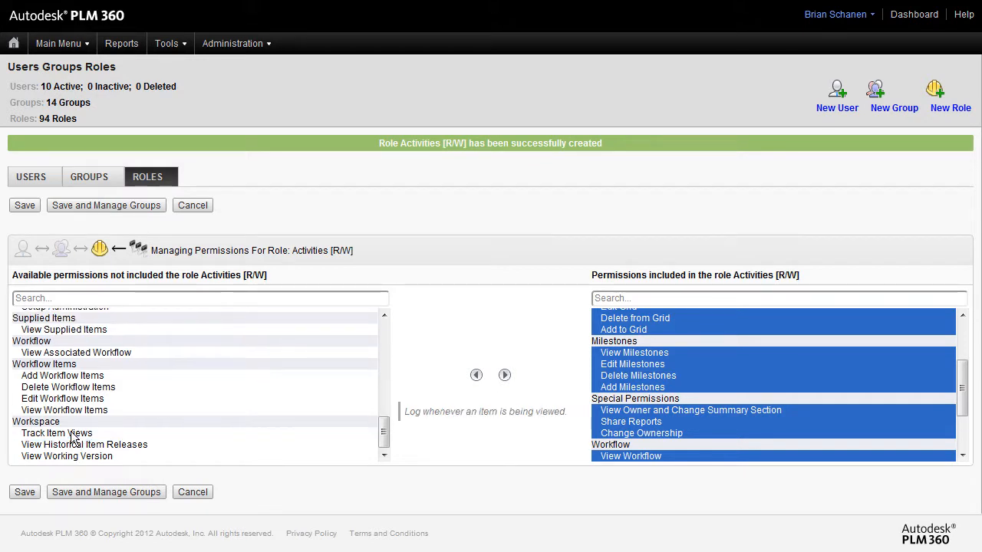
Save the role's permissions, continue to its group management and associate the role with Admin Group.
left_click_drag(959, 390, 964, 355)
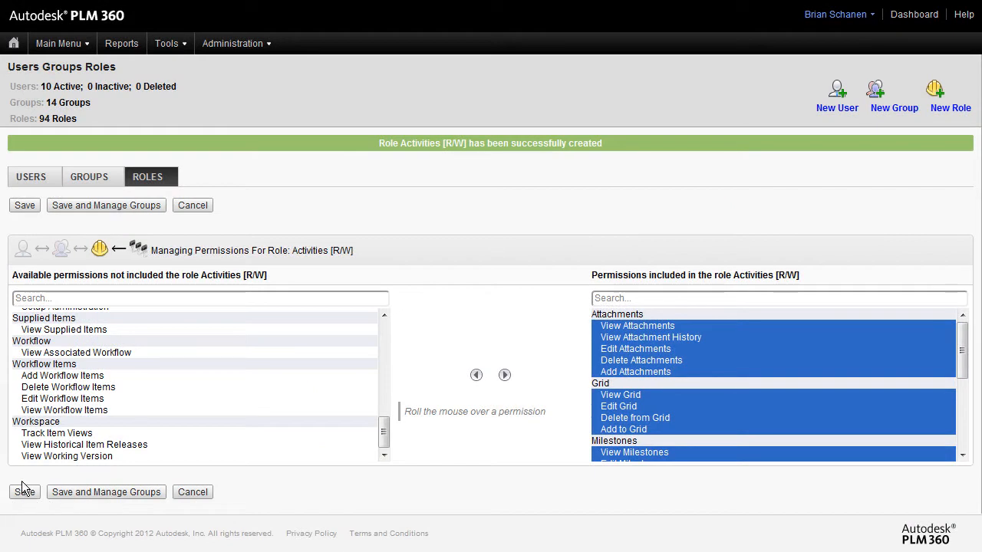
left_click(83, 497)
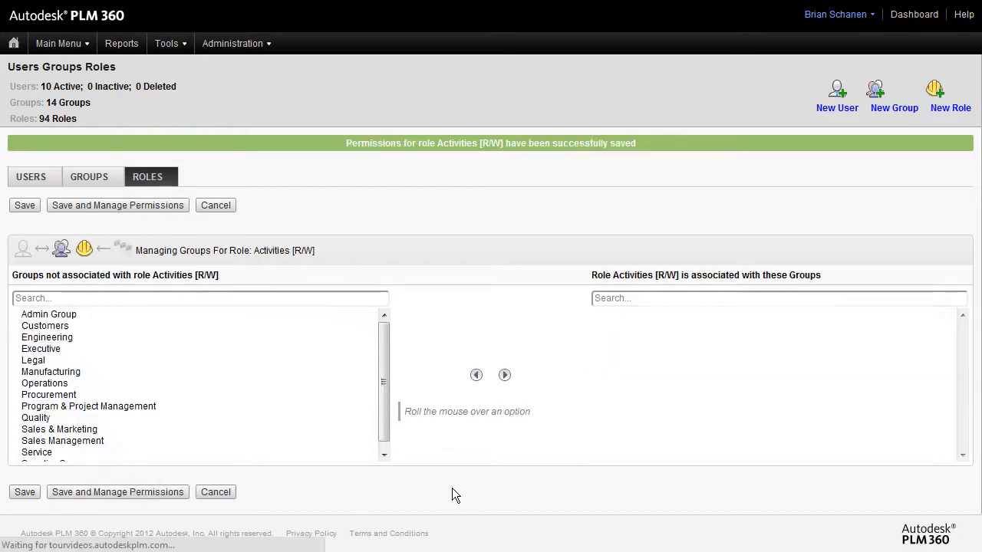
mouse_move(383, 330)
left_mouse_down()
mouse_move(385, 350)
mouse_move(385, 327)
left_mouse_up()
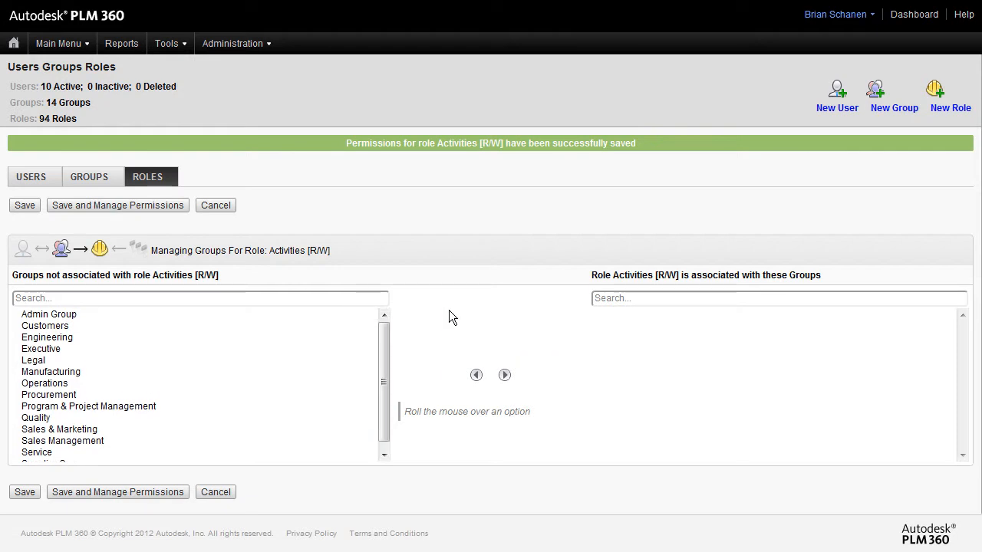
double_click(59, 317)
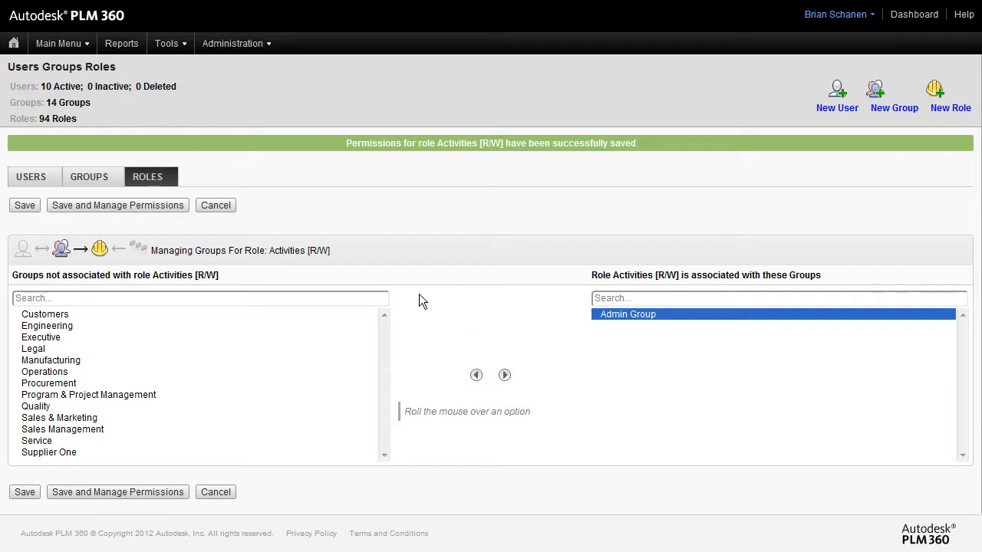
Review the other available groups, such as Engineering, Manufacturing, Operations, Procurement, Quality and Service, as candidates for the role.
left_click(52, 328)
left_click(44, 362)
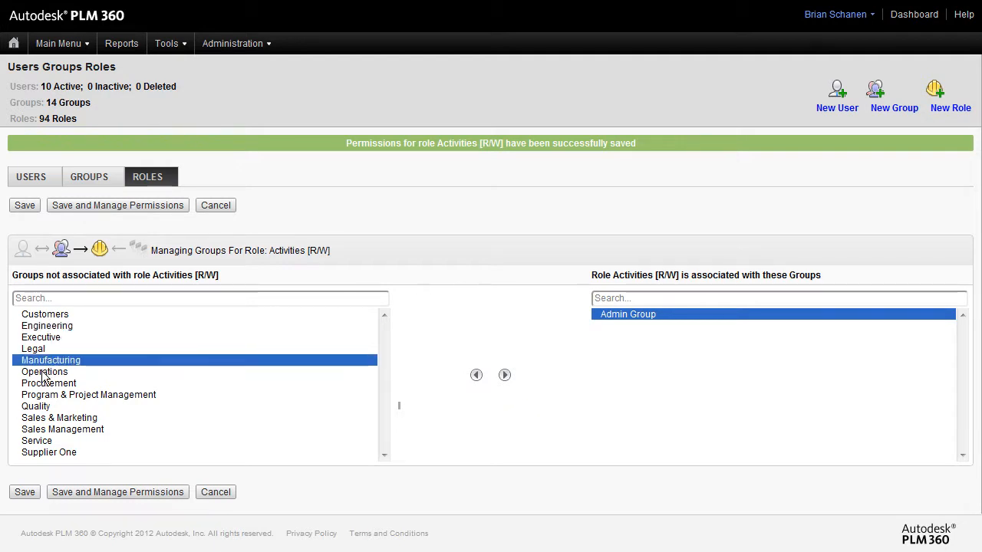
left_click(49, 374)
left_click(52, 395)
left_click(47, 406)
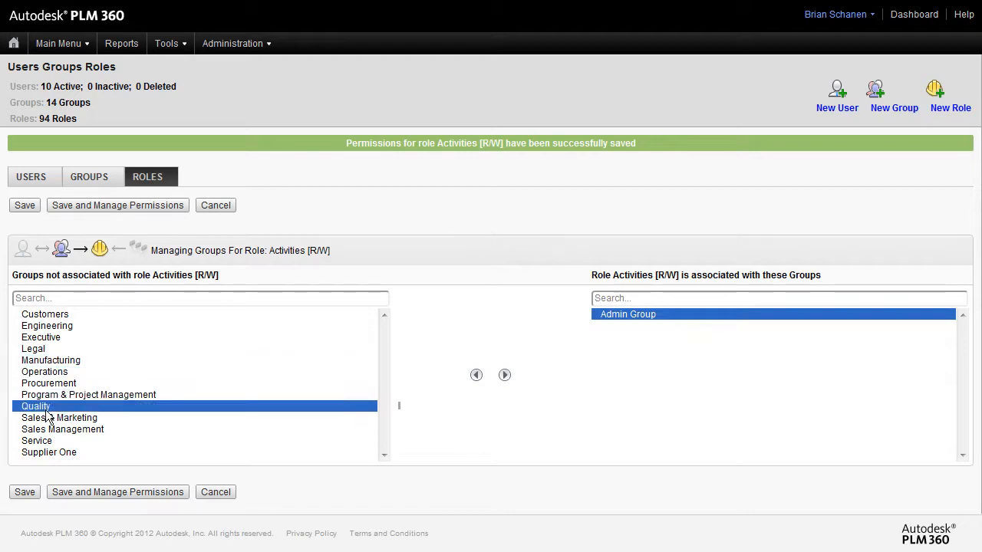
left_click(47, 420)
left_click(43, 442)
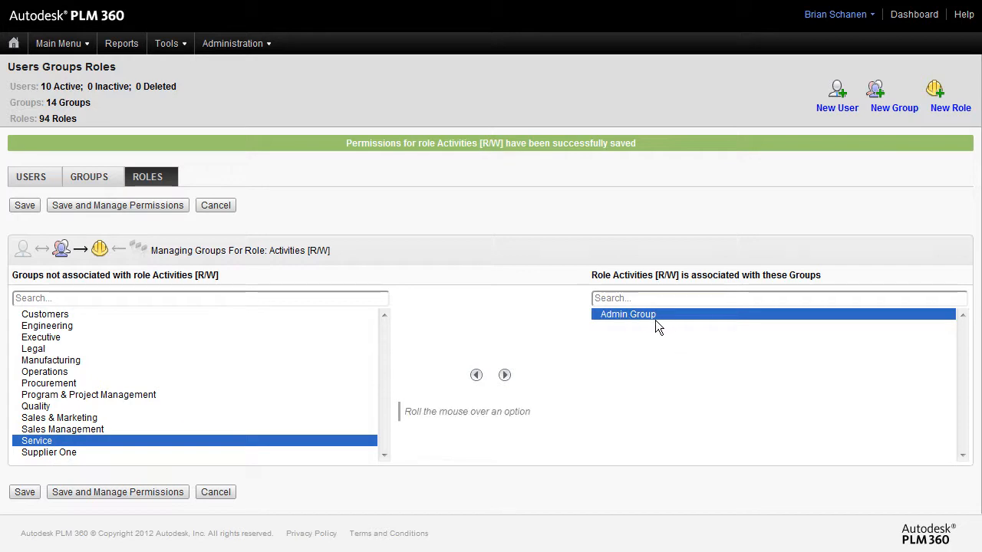
left_click(48, 326)
left_click(48, 372)
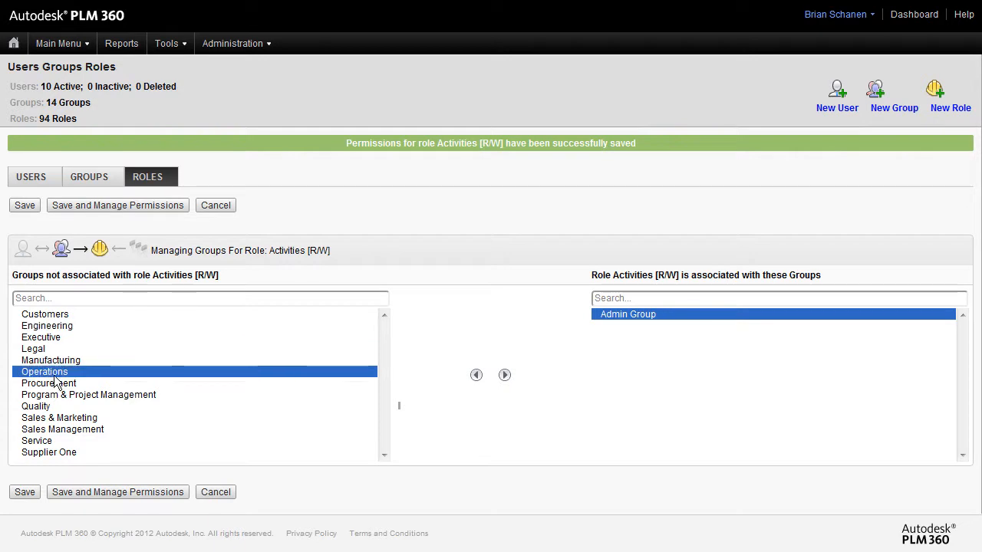
left_click(50, 383)
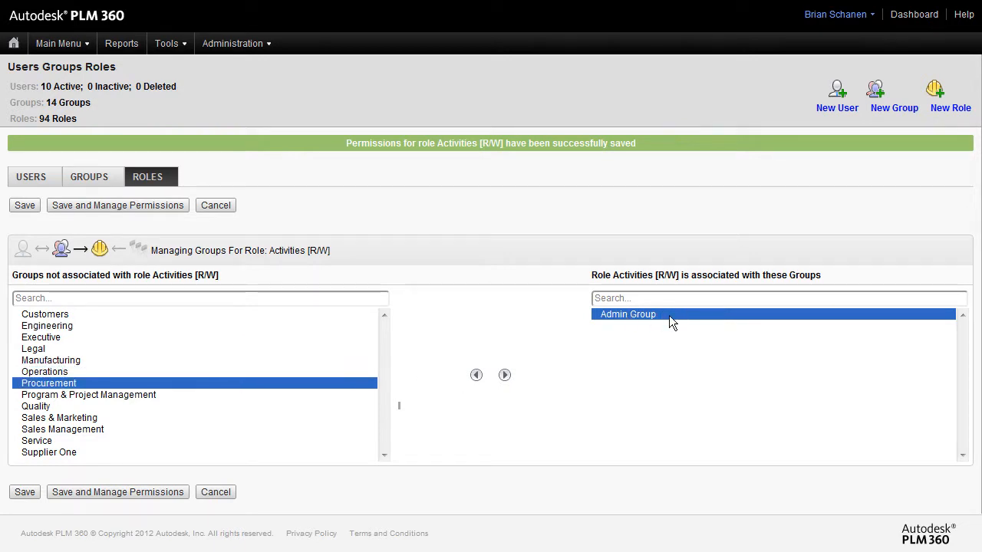
Save the group assignment for the Activities [R/W] role and look over the roles list.
left_click(26, 207)
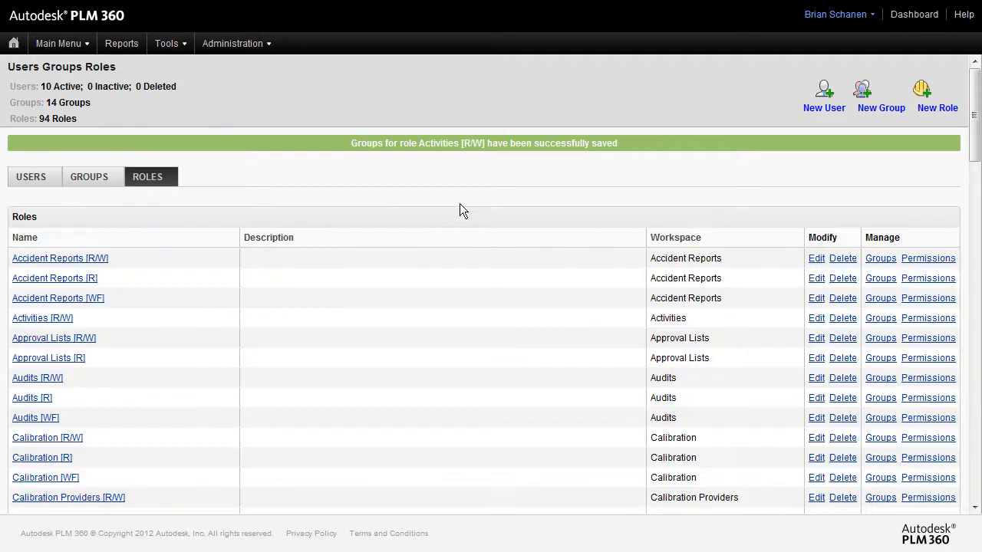
scroll(435, 259, "down", 8)
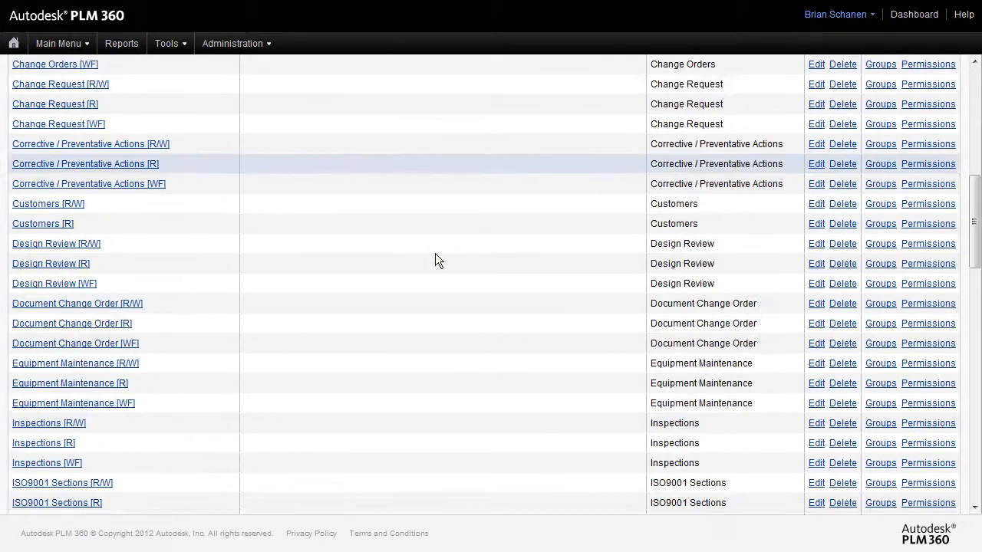
scroll(432, 260, "up", 5)
scroll(432, 260, "up", 4)
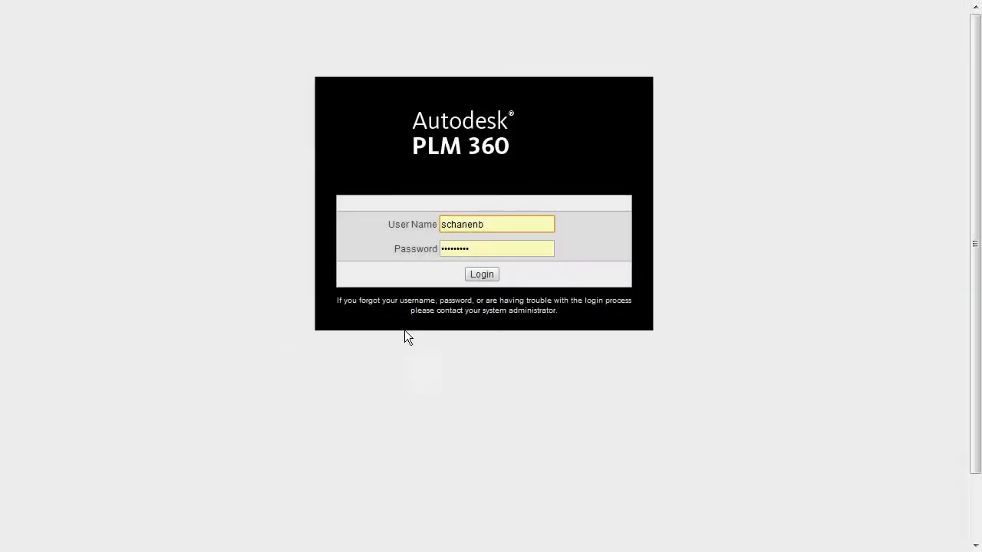
Log back in with the prefilled credentials and open the Activities workspace under Program Management.
left_click(495, 278)
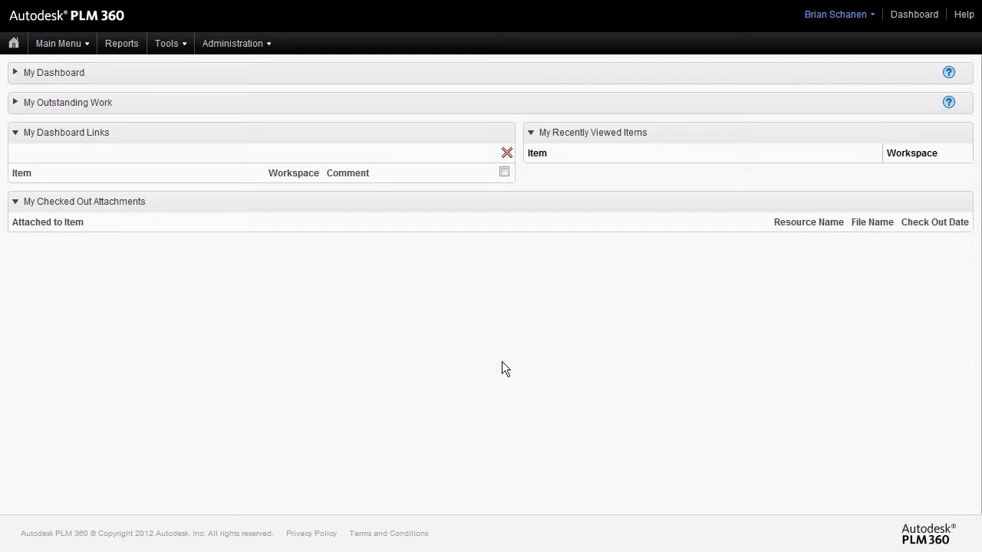
left_click(64, 45)
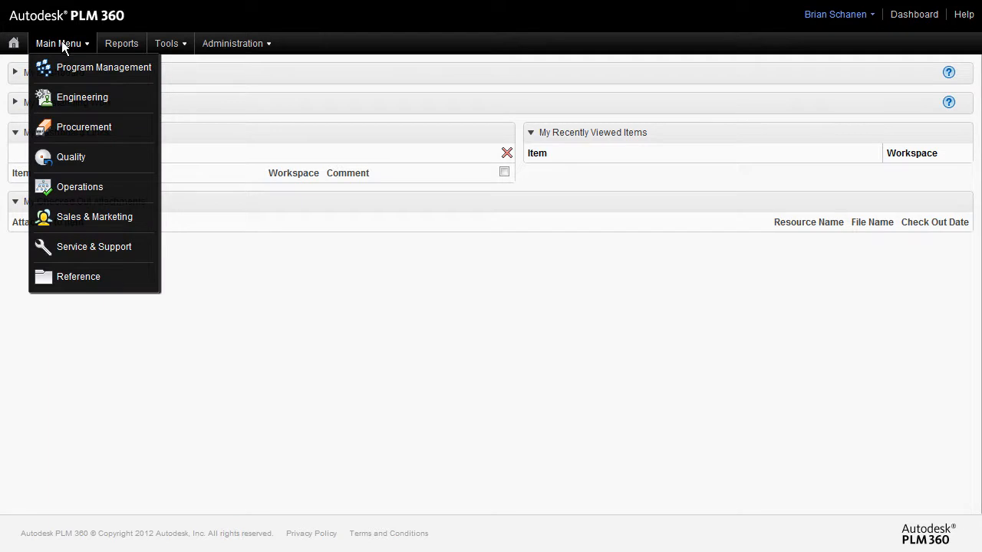
mouse_move(69, 67)
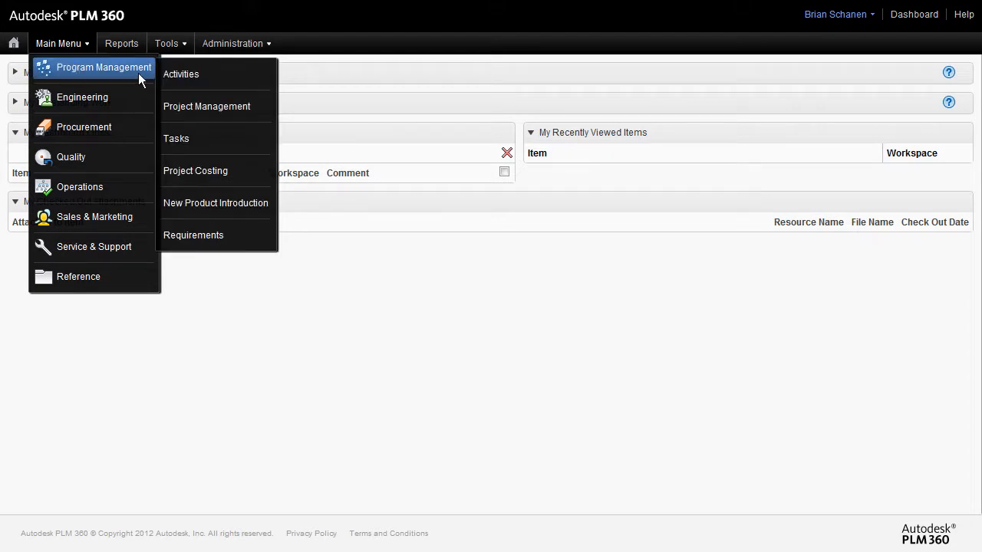
left_click(197, 77)
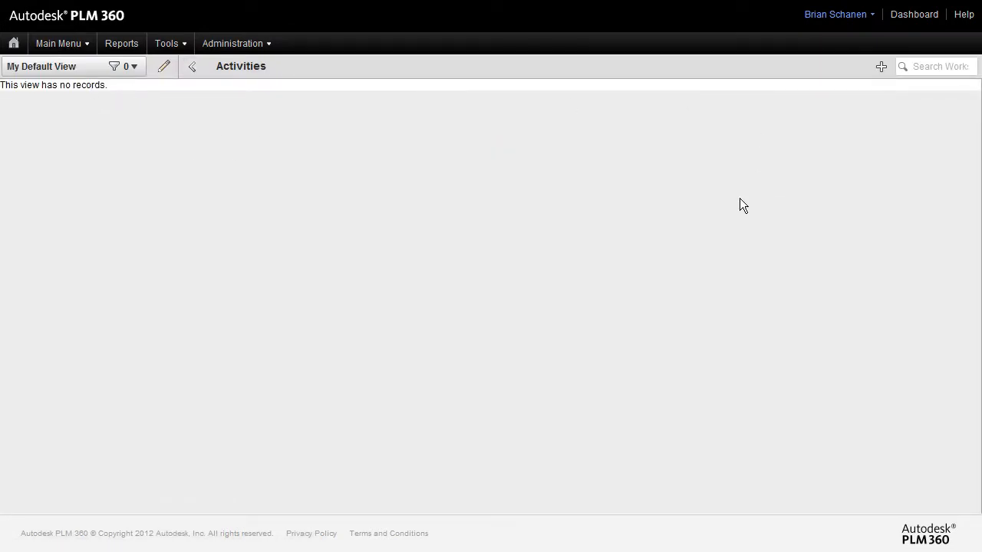
Start a new activity titled "Test Activity", fill in the responsible person, description "This is a test" and risk details "None".
left_click(882, 68)
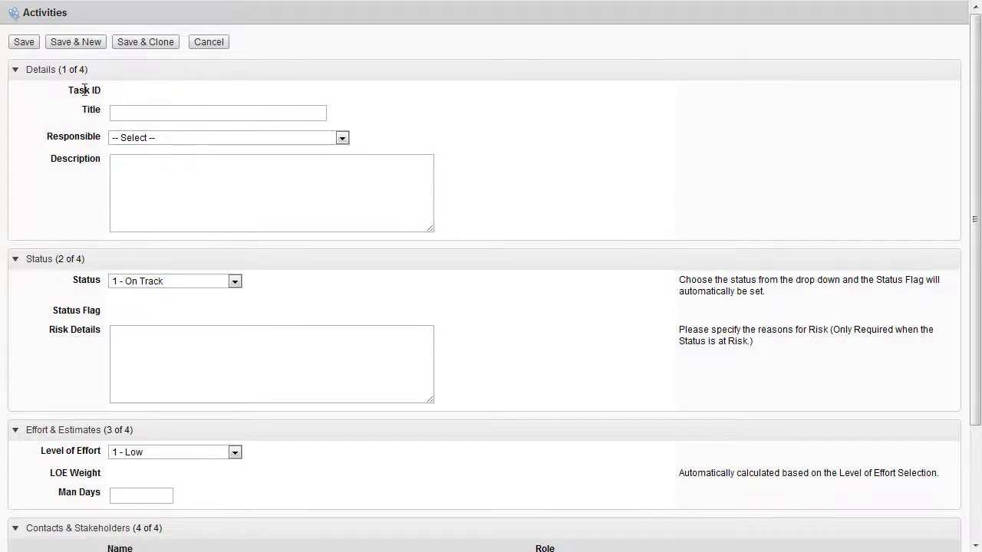
left_click(123, 109)
left_click(86, 89)
left_click_drag(89, 90, 68, 89)
left_click(130, 113)
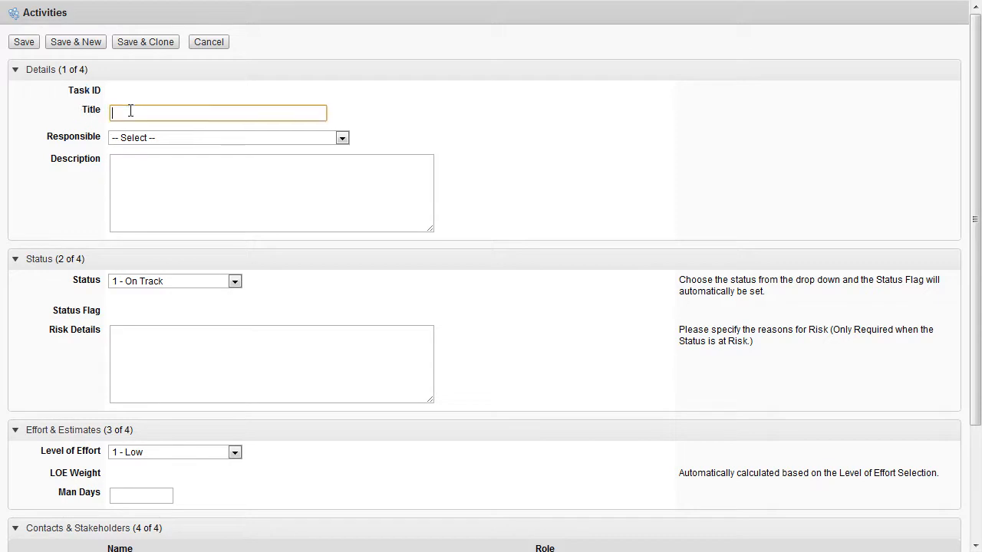
left_click(340, 139)
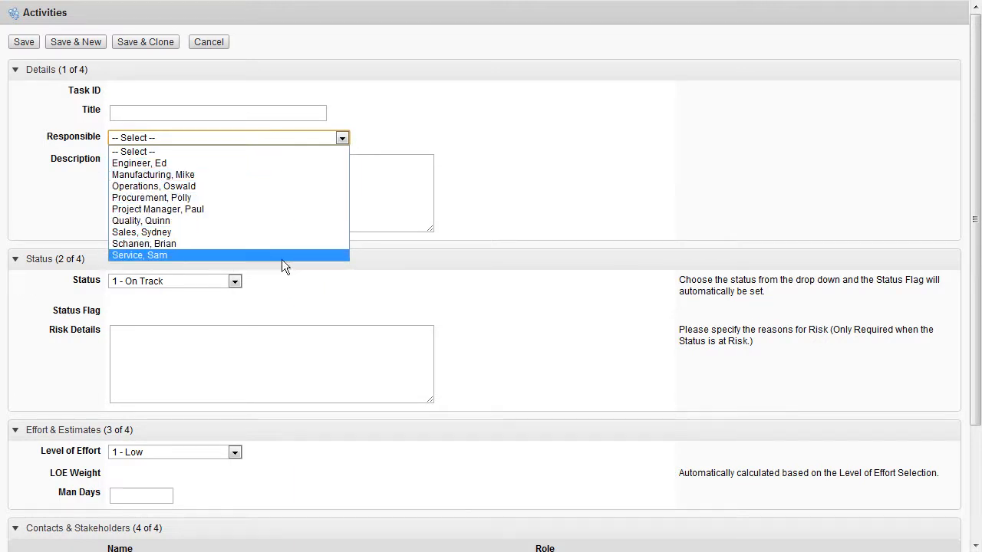
left_click(478, 235)
left_click(161, 176)
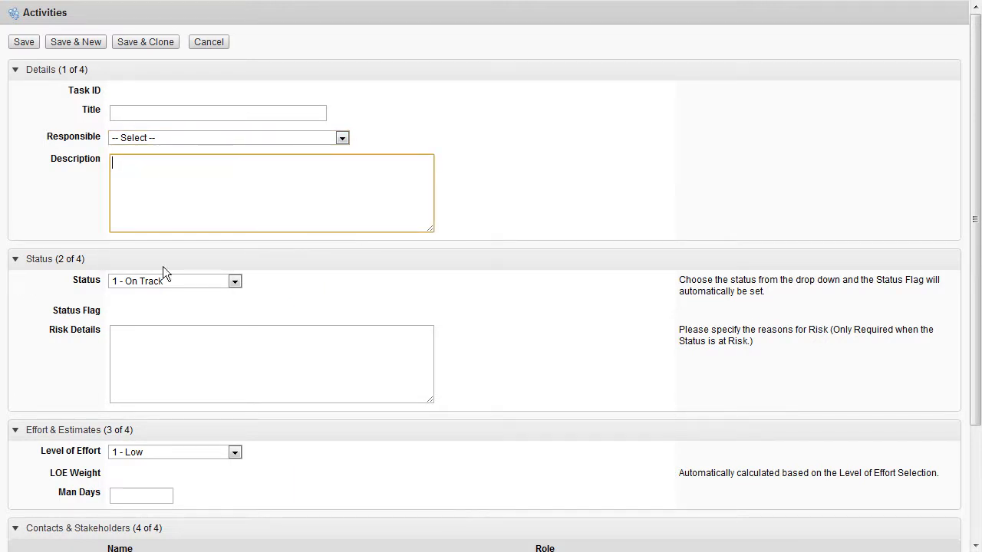
scroll(155, 284, "down", 2)
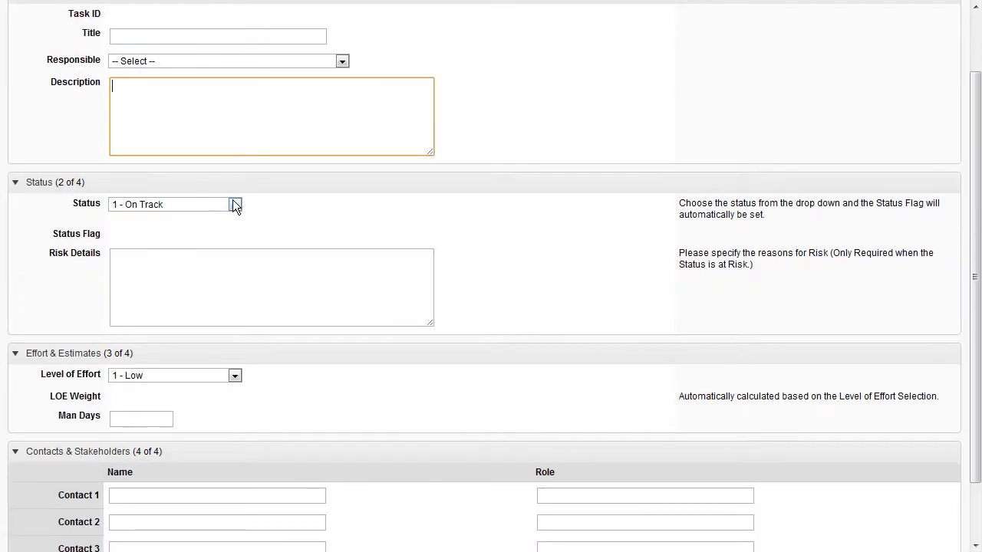
scroll(197, 272, "down", 2)
scroll(195, 273, "up", 4)
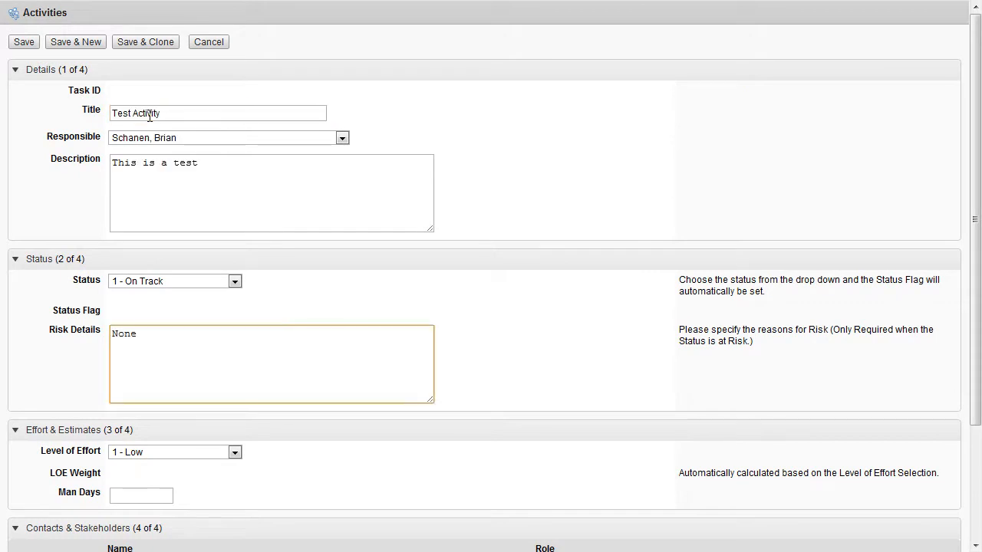
Set the activity's Level of Effort to 2 - Medium and Man Days to 7, and save the record.
scroll(189, 334, "down", 3)
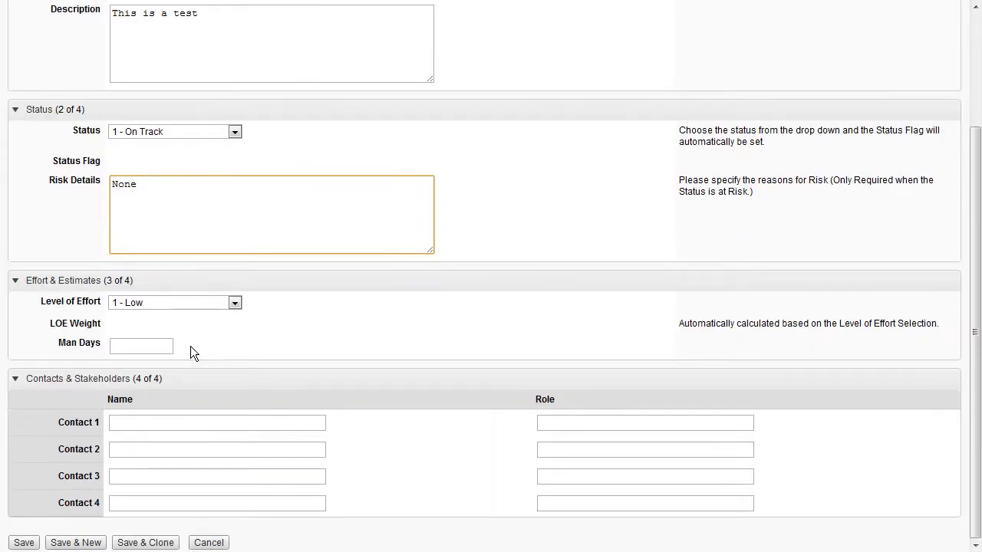
left_click(237, 302)
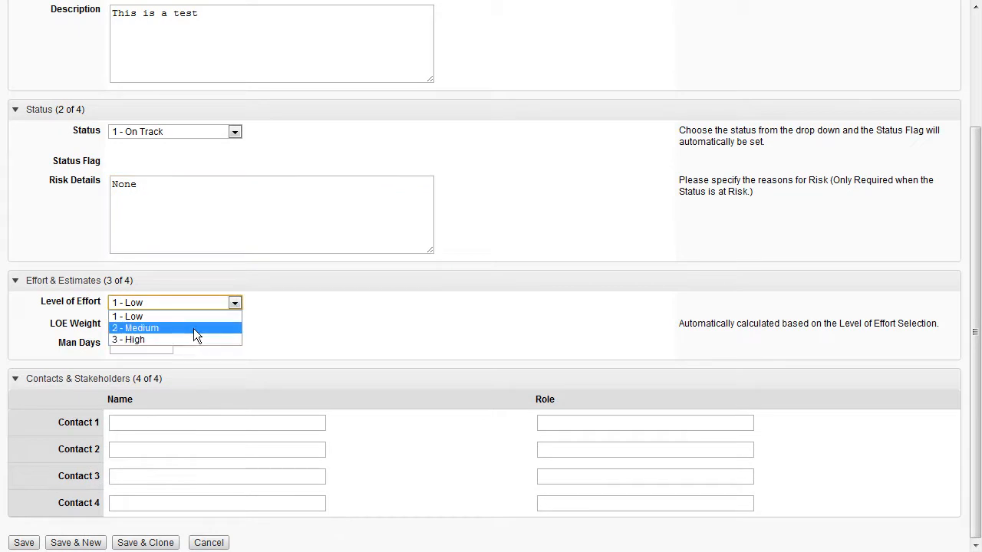
left_click(195, 326)
left_click(170, 346)
type("7")
left_click(434, 426)
left_click(23, 542)
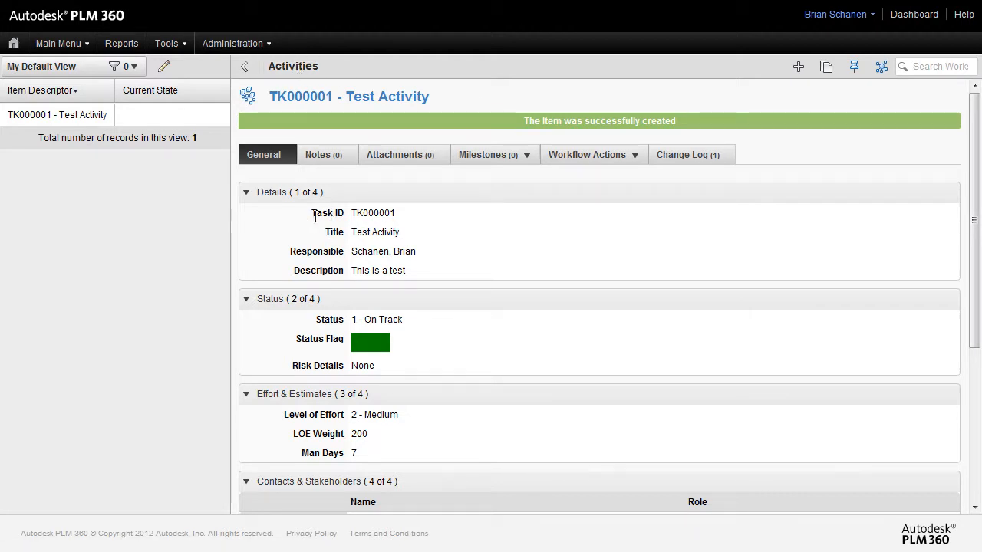
Review the Task ID, Title and Responsible fields in the saved activity's details.
left_click_drag(312, 213, 341, 213)
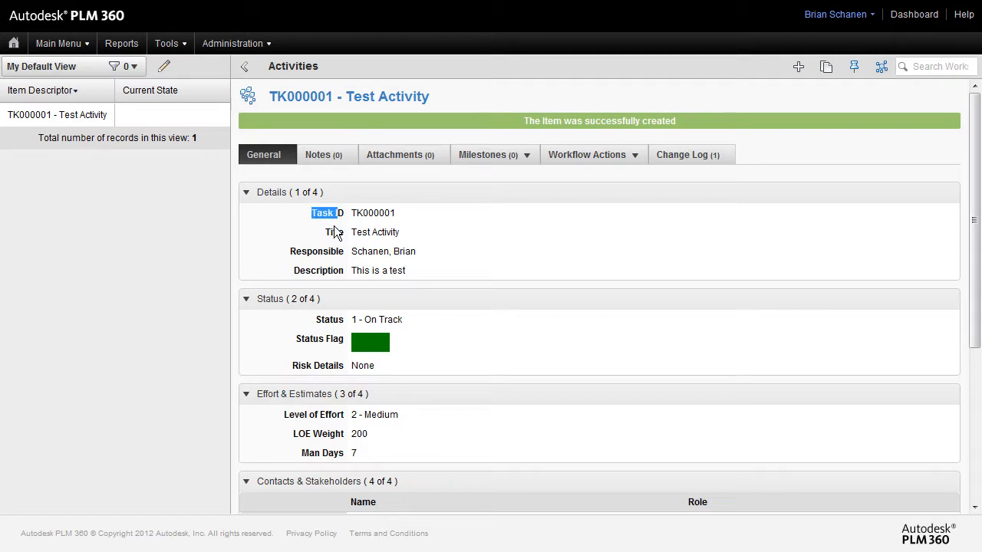
left_click(336, 250)
left_click_drag(344, 251, 290, 250)
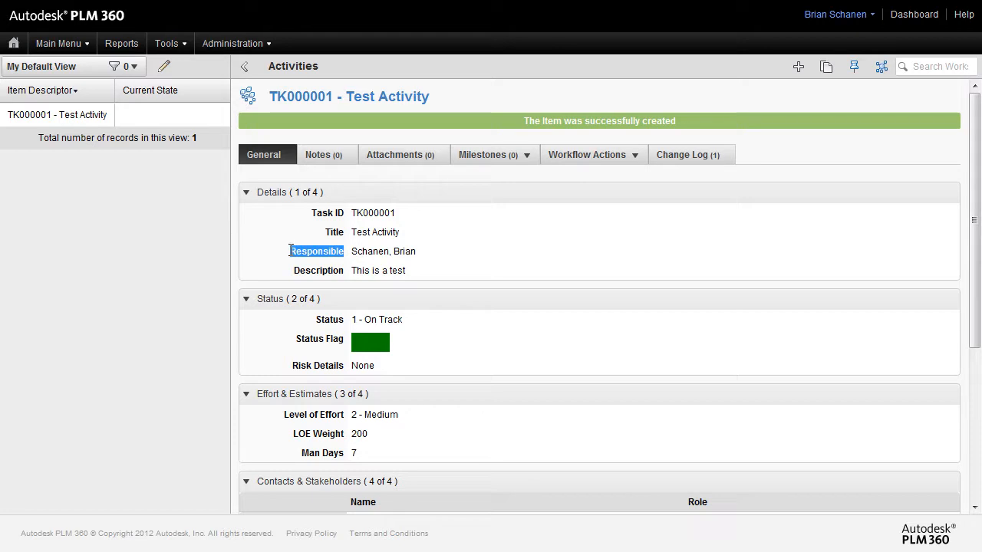
left_click_drag(345, 213, 313, 215)
left_click(333, 238)
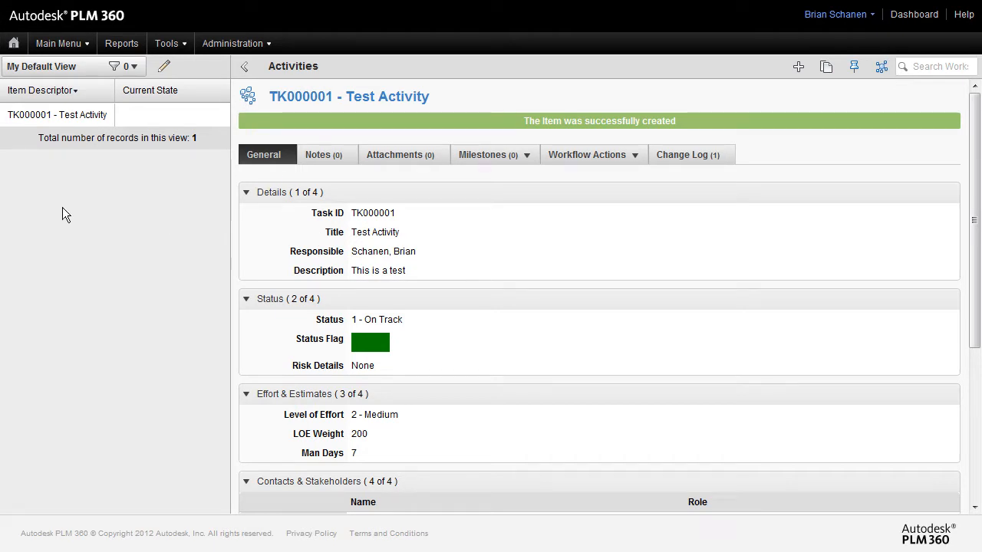
left_click(66, 44)
mouse_move(72, 63)
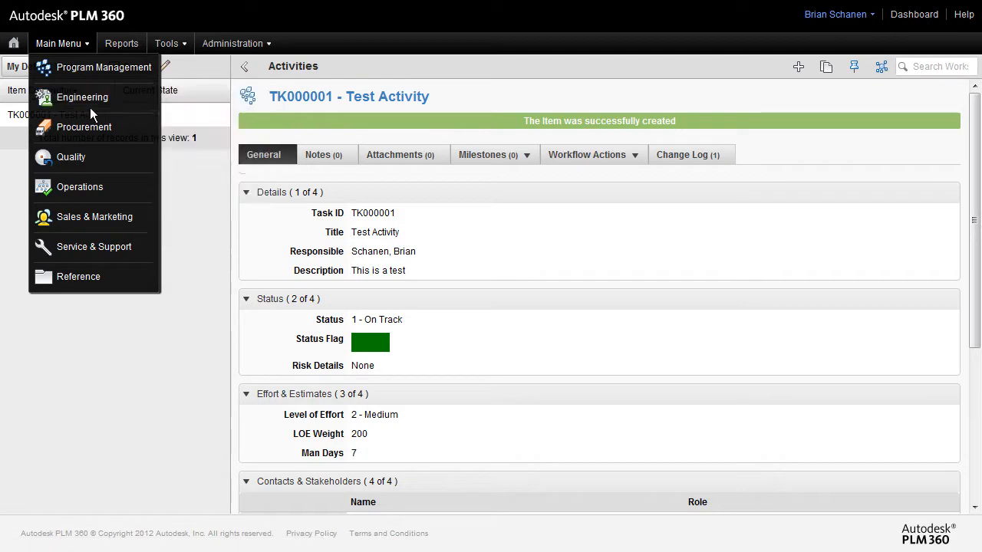
mouse_move(82, 203)
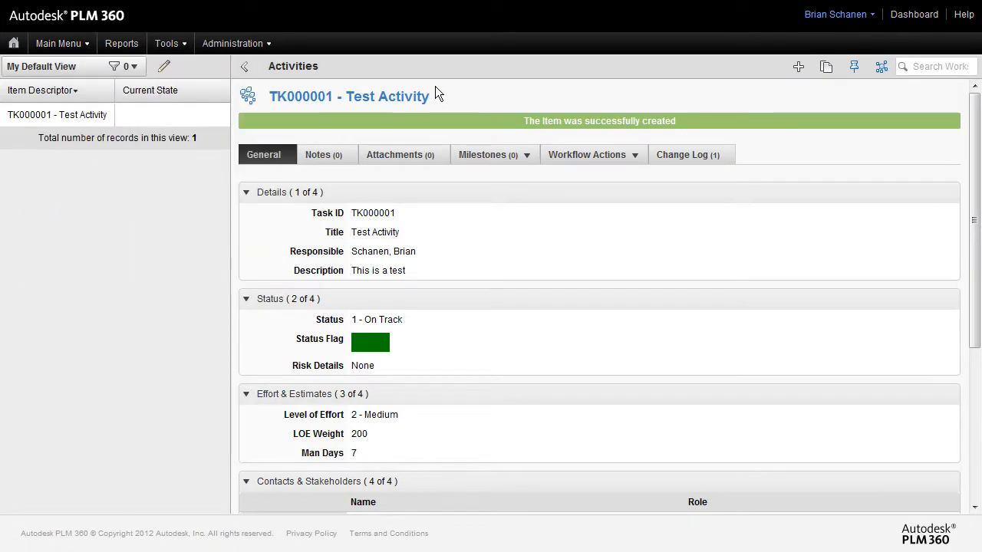
Open the Main Menu Designer from the general setup options and look through the menu categories.
mouse_move(261, 44)
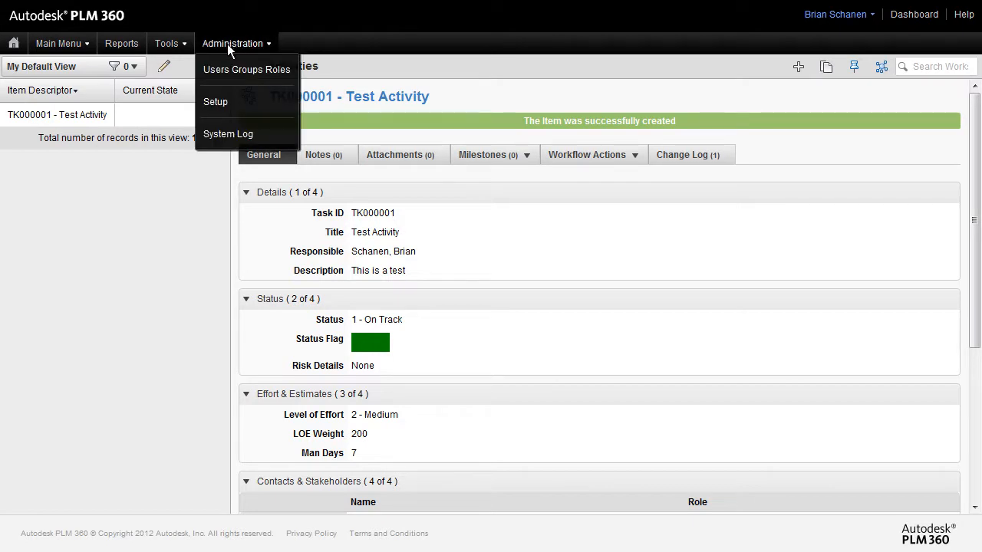
left_click(228, 106)
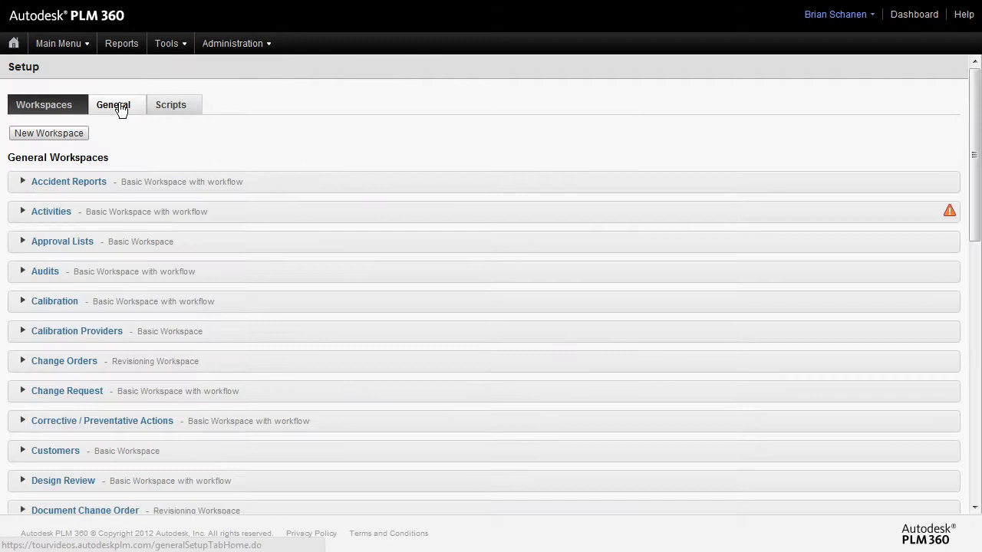
left_click(120, 109)
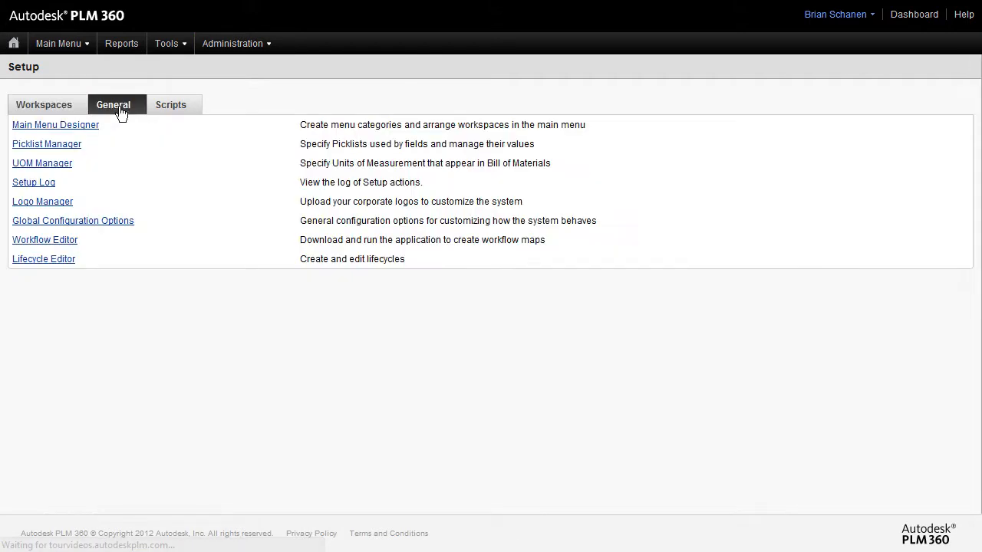
left_click(71, 127)
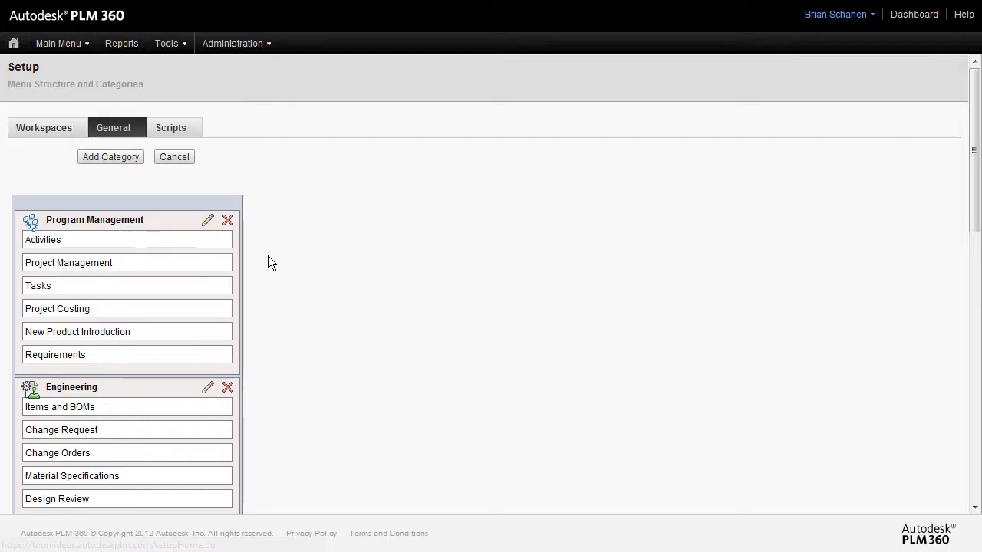
scroll(269, 254, "down", 2)
scroll(280, 253, "down", 2)
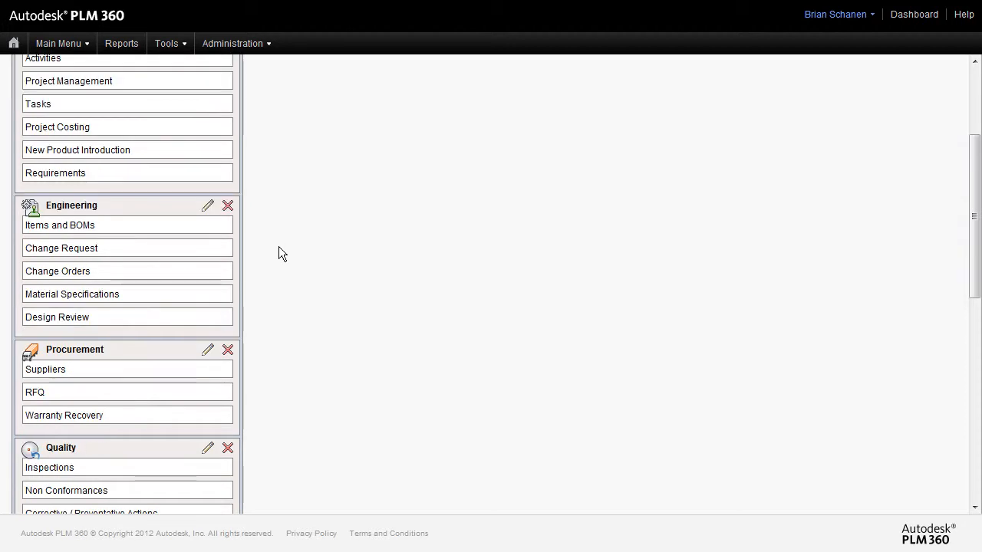
Move the Activities workspace below Requirements at the end of the Program Management category and save the menu layout.
left_click(59, 43)
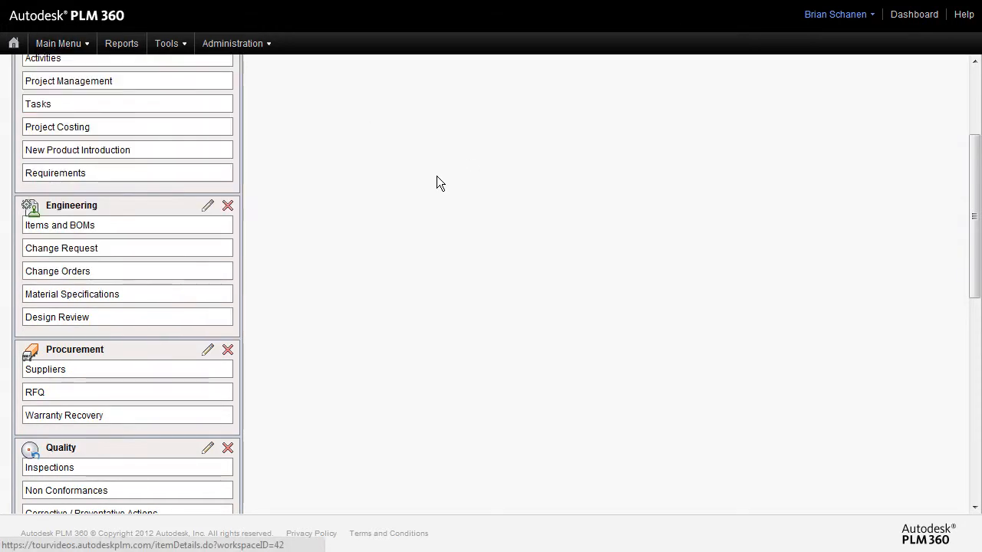
scroll(414, 184, "up", 3)
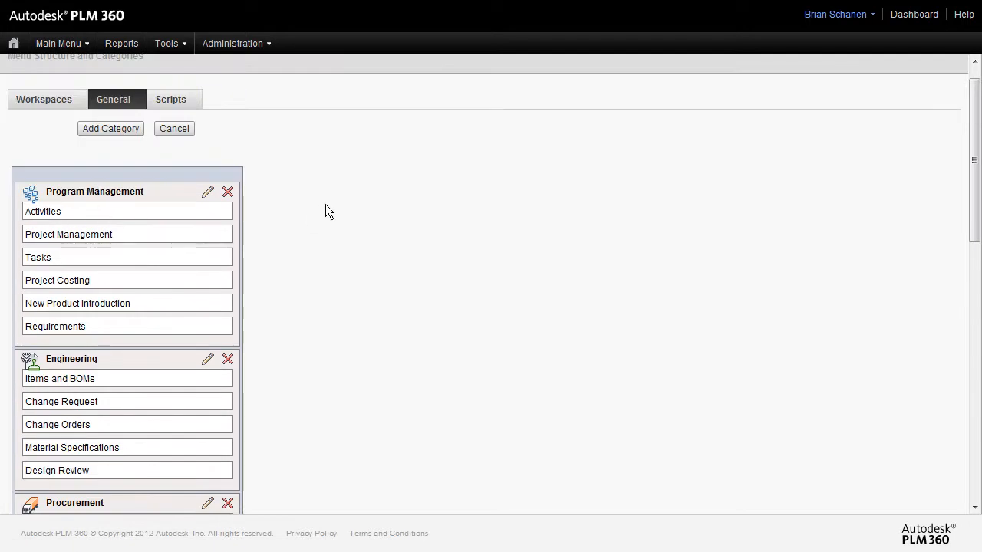
scroll(169, 192, "down", 1)
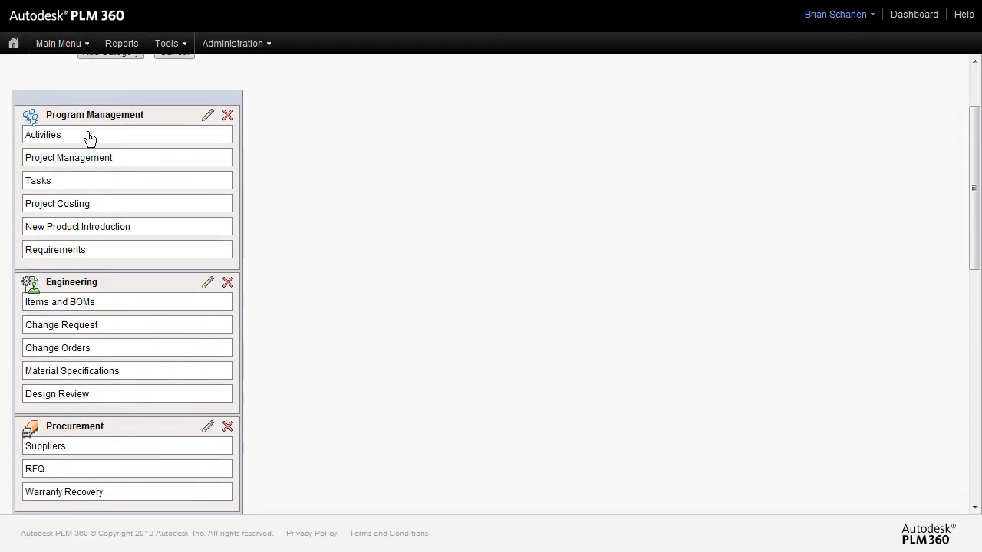
left_click_drag(89, 140, 79, 247)
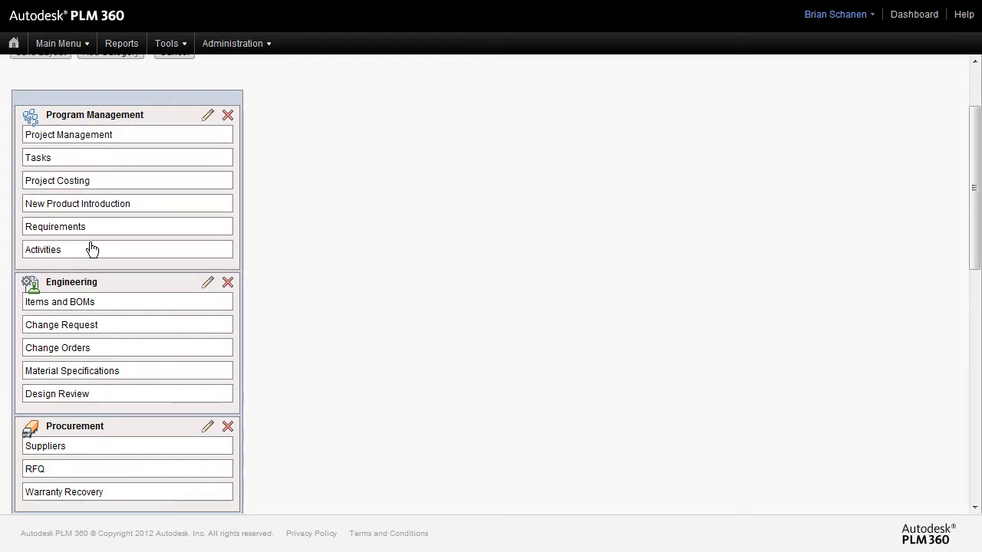
scroll(298, 158, "up", 2)
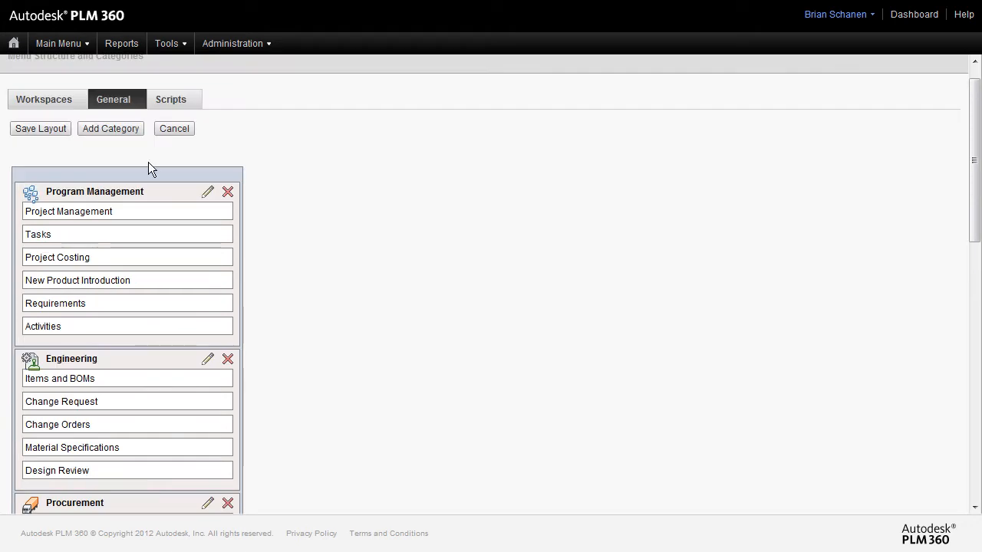
left_click(34, 130)
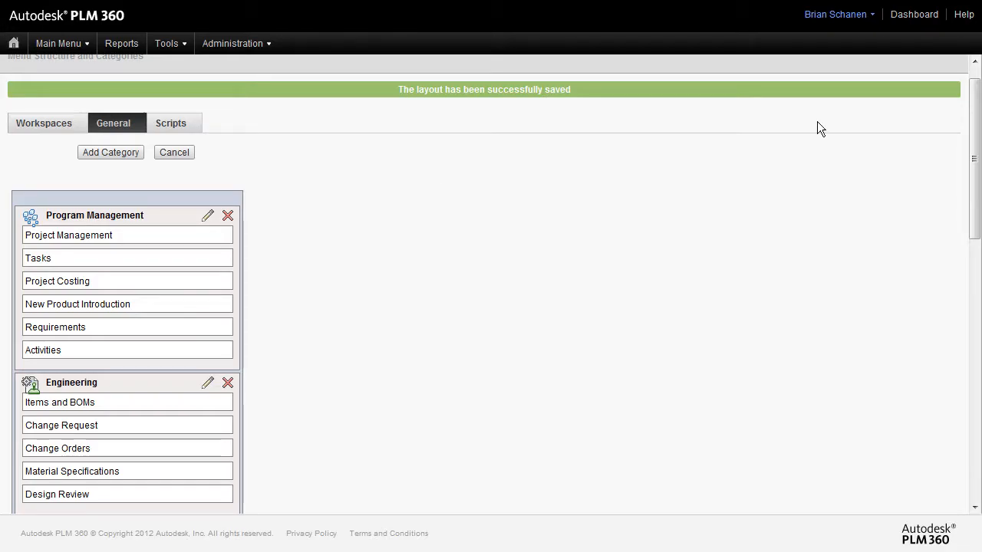
Log out of the current session and log back in to reload the main menu.
mouse_move(843, 20)
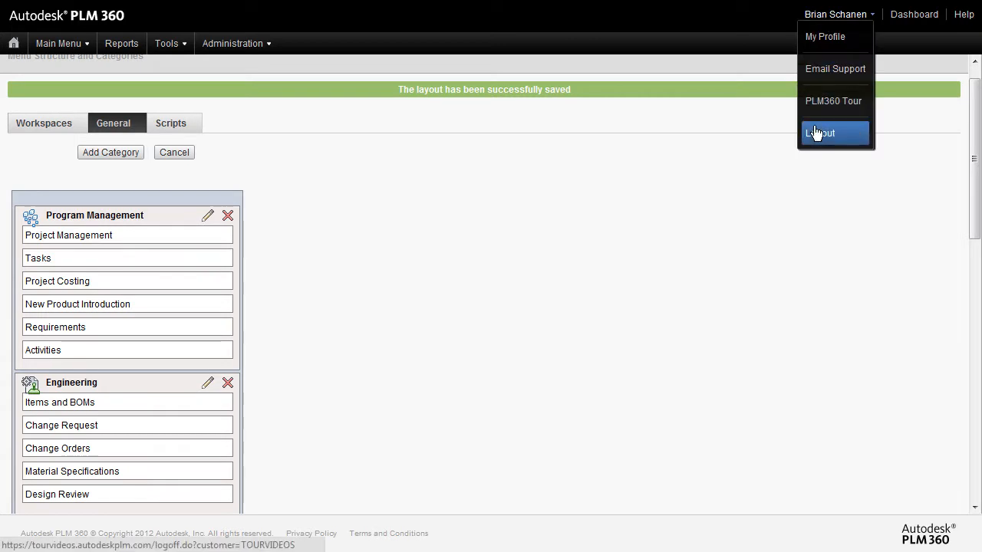
left_click(817, 133)
left_click(483, 276)
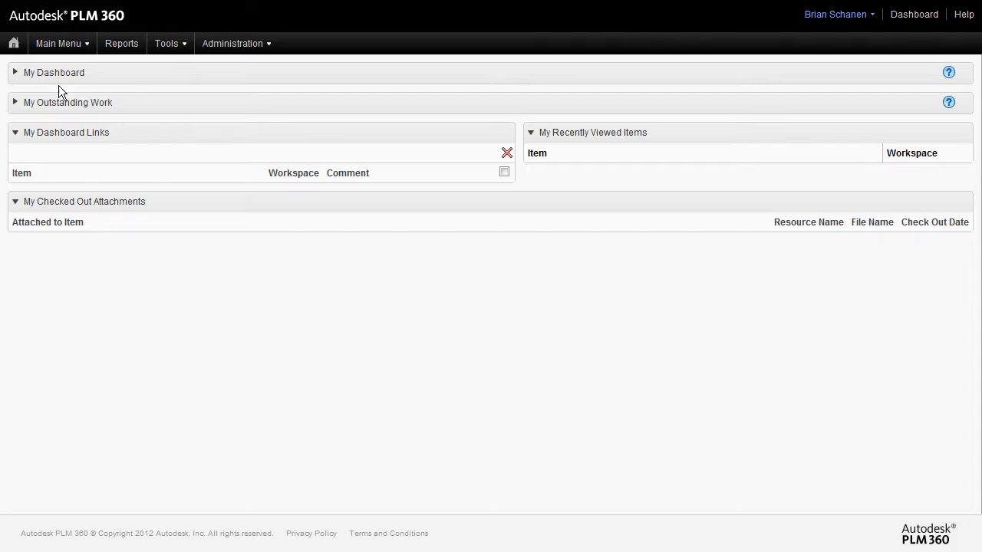
Open the Activities workspace under Program Management and select the TK000001 - Test Activity record.
left_click(59, 44)
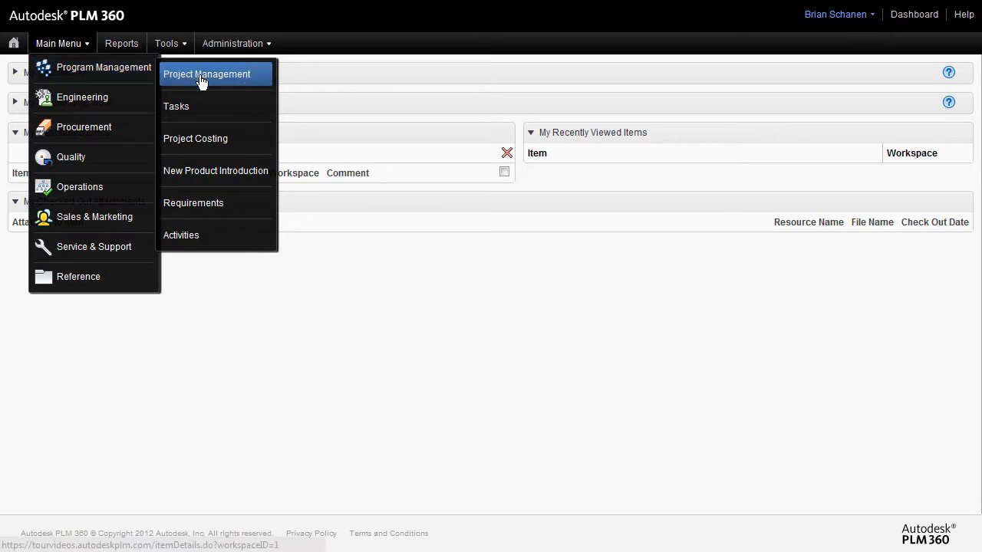
left_click(193, 239)
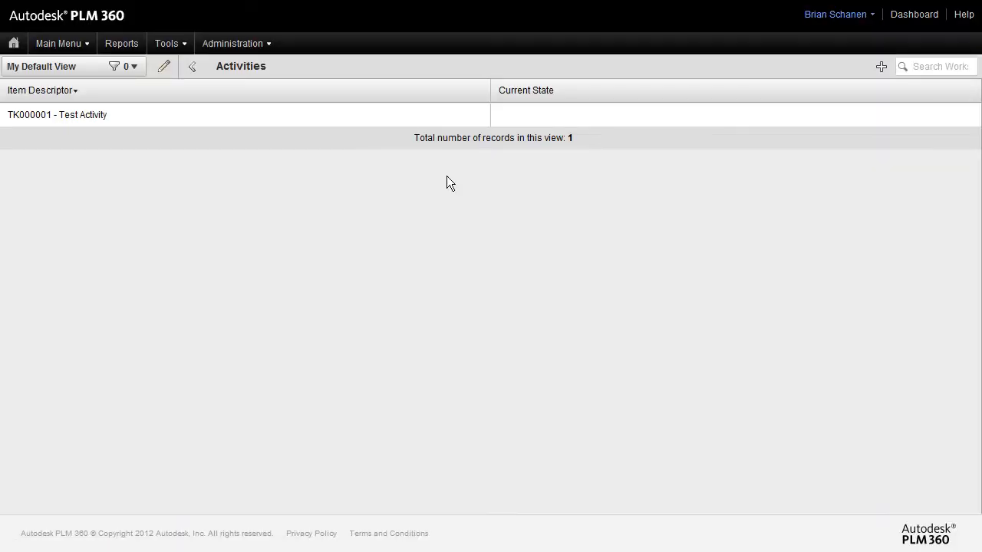
left_click(116, 116)
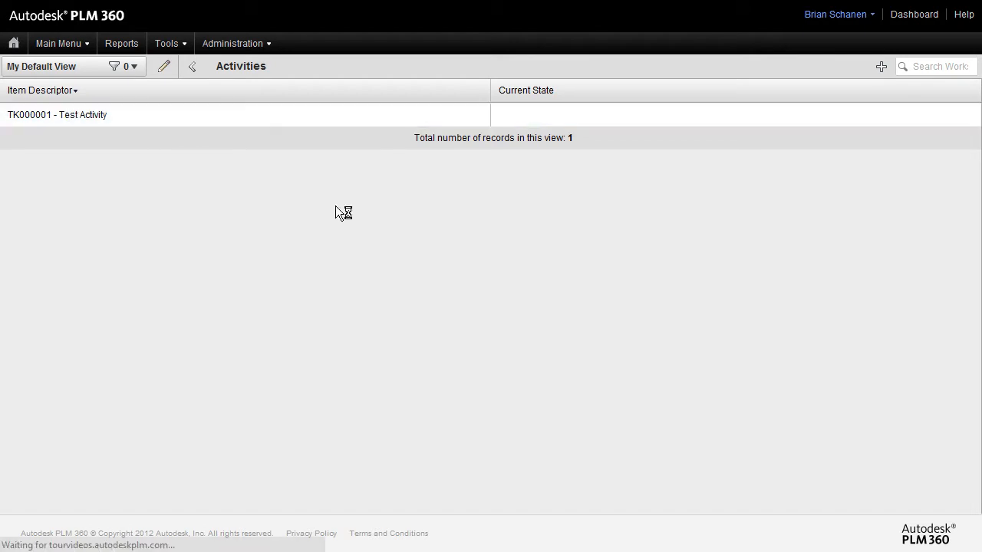